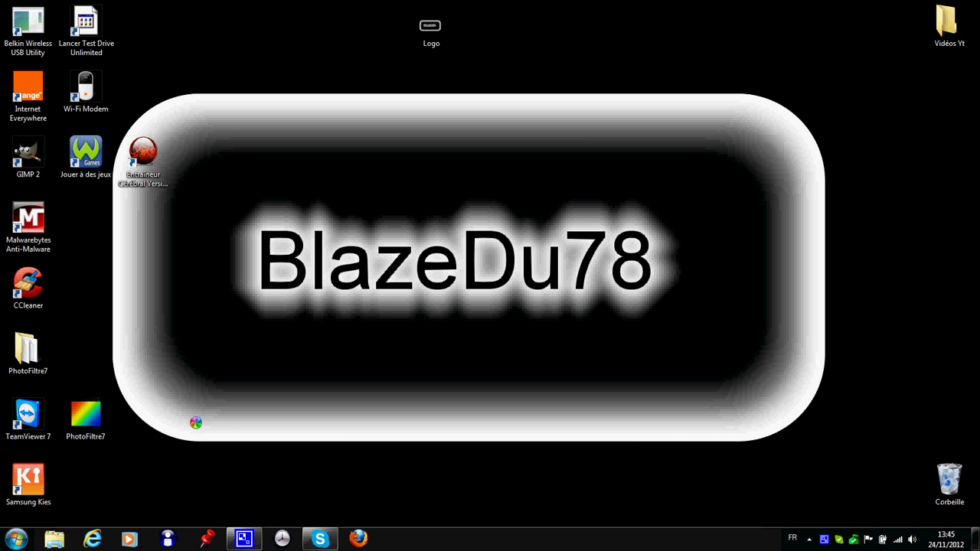
- Launch PhotoFiltre 7 from its desktop shortcut, then minimize it
{"action": "double_click", "coordinate": [85, 417]}
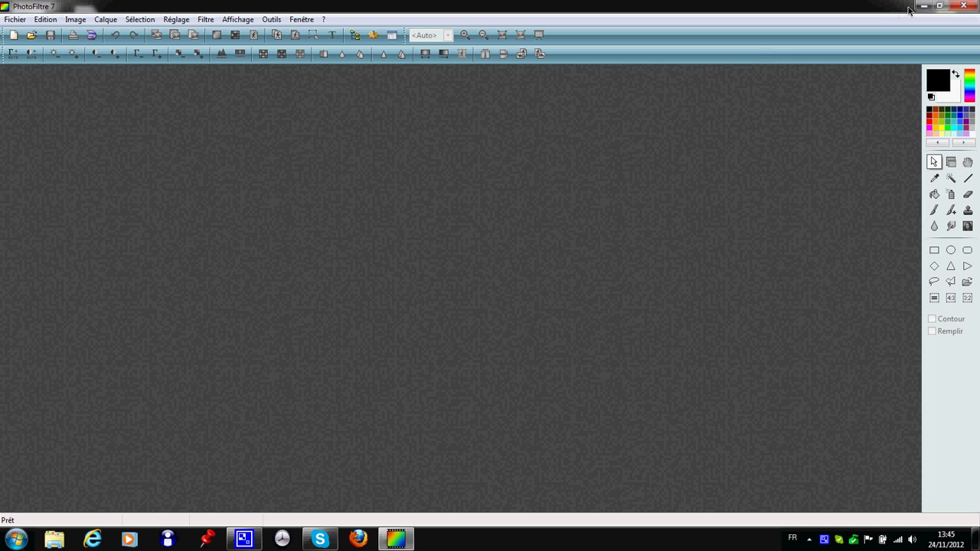
{"action": "left_click", "coordinate": [922, 6]}
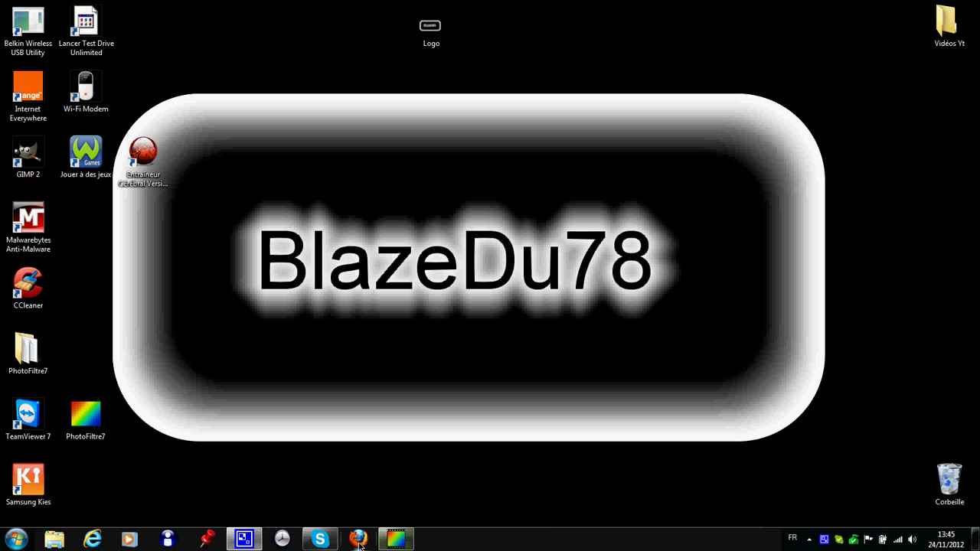
- In Firefox, search Google Images for 'visage femme'
{"action": "left_click", "coordinate": [359, 538]}
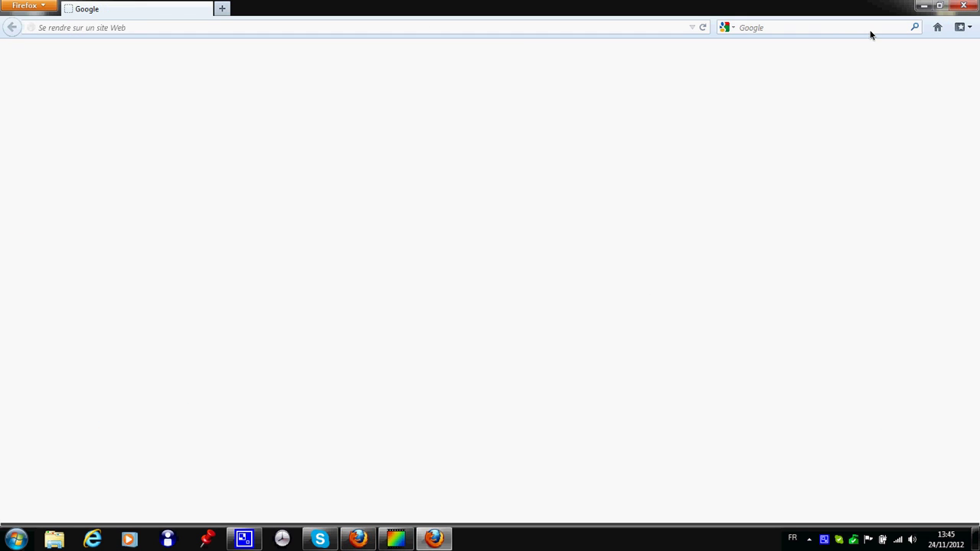
{"action": "left_click", "coordinate": [820, 29]}
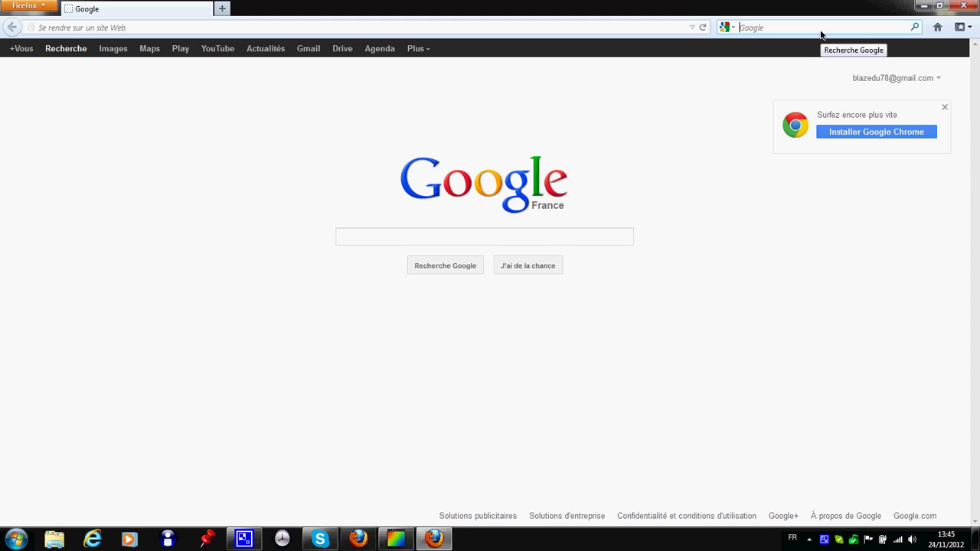
{"action": "type", "text": "visag"}
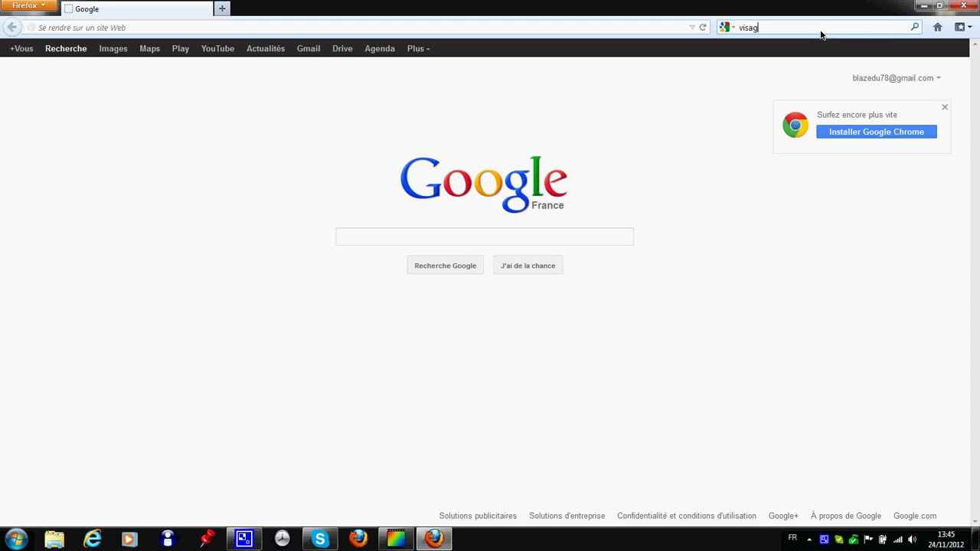
{"action": "type", "text": "e femme"}
{"action": "key", "text": "Return"}
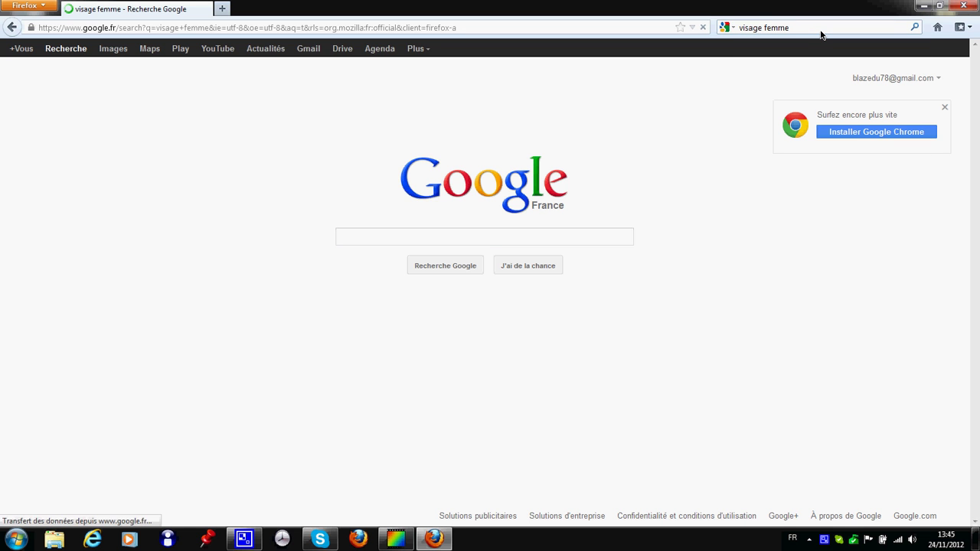
{"action": "left_click", "coordinate": [108, 50]}
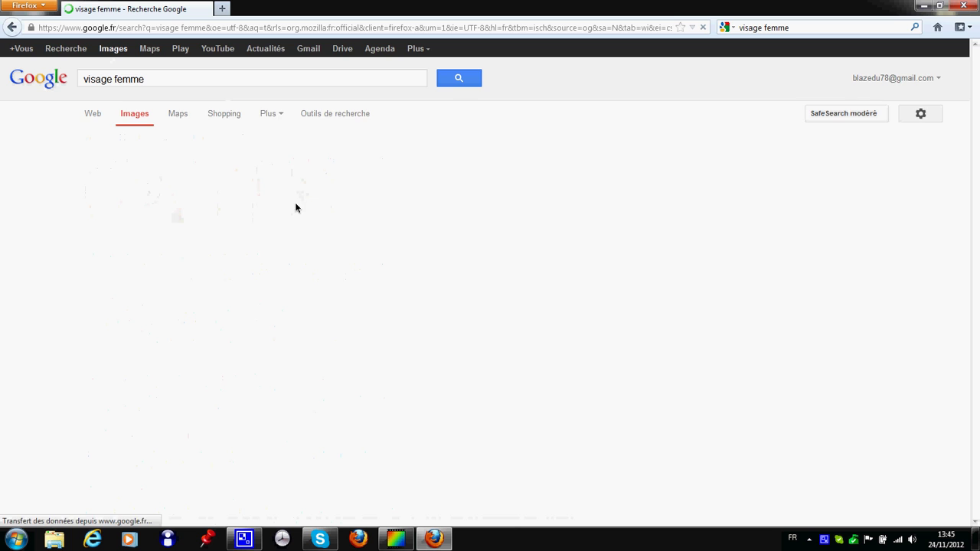
{"action": "scroll", "coordinate": [444, 262], "scroll_direction": "down", "scroll_amount": 2}
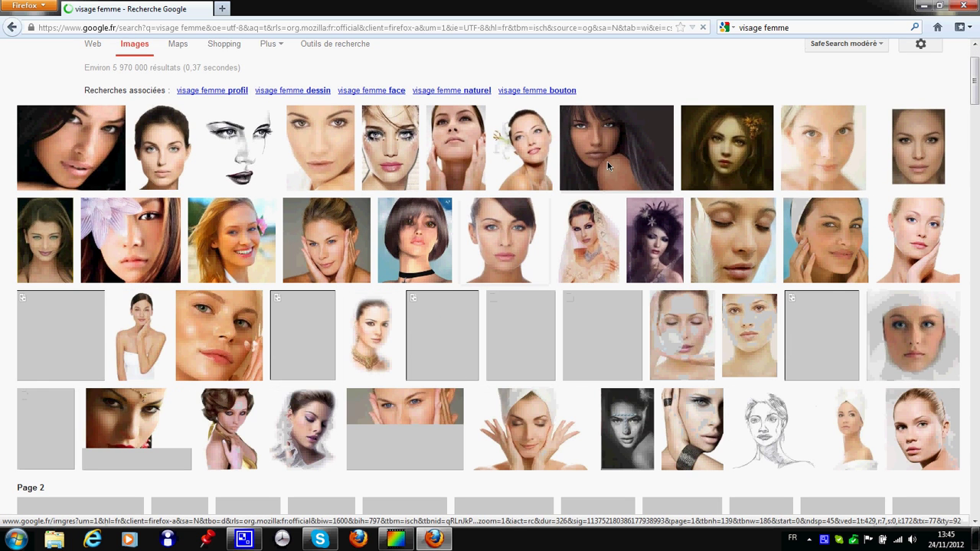
- Copy the dark-haired woman's portrait from its full-size preview and return to PhotoFiltre
{"action": "right_click", "coordinate": [607, 161]}
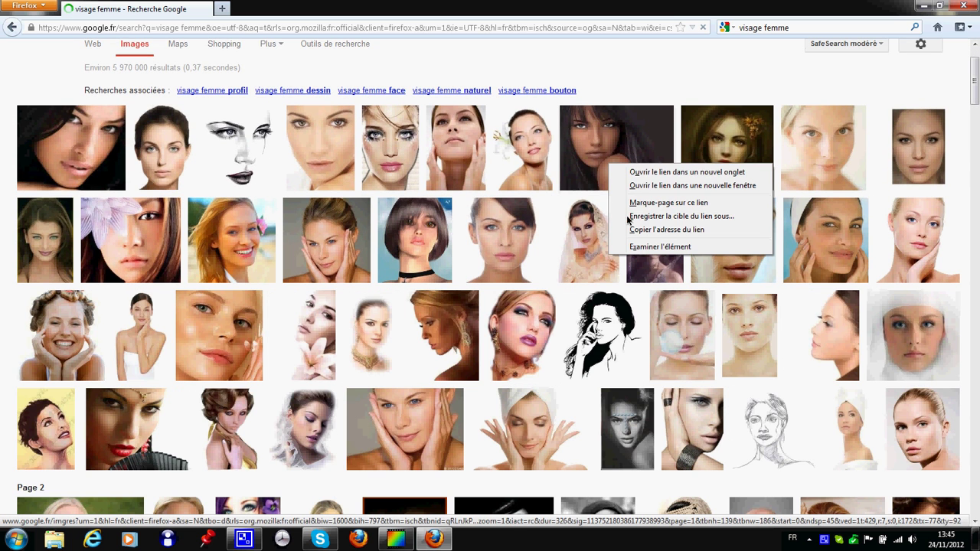
{"action": "left_click", "coordinate": [586, 146]}
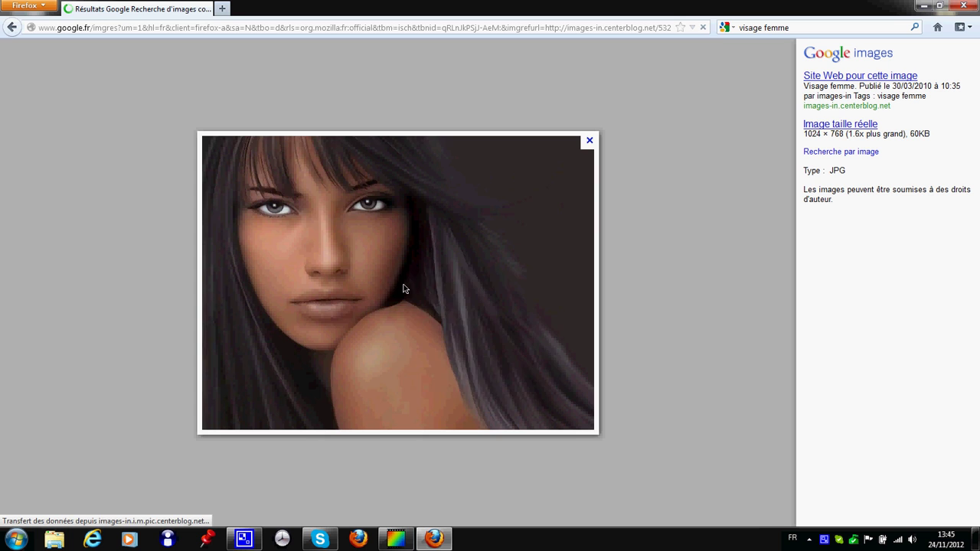
{"action": "right_click", "coordinate": [403, 277]}
{"action": "left_click", "coordinate": [435, 305]}
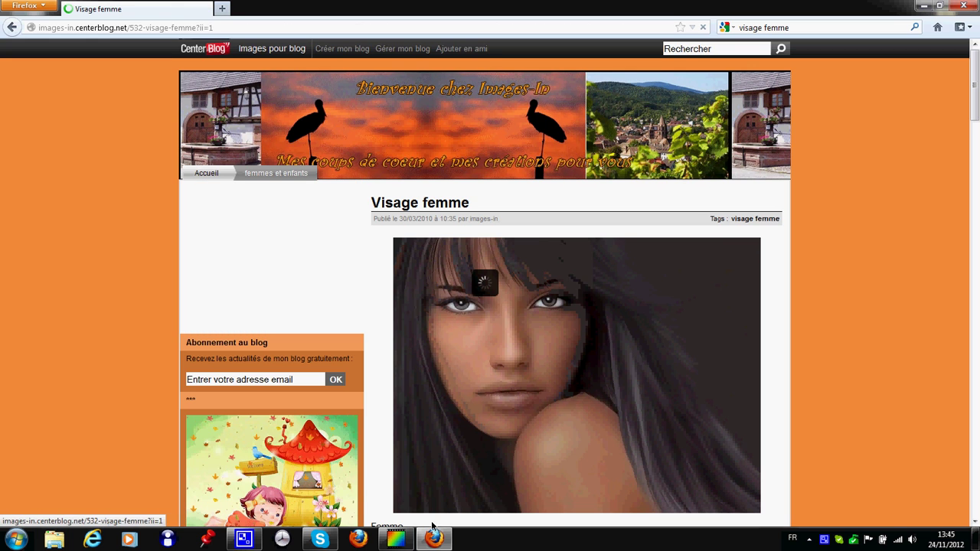
{"action": "left_click", "coordinate": [396, 539]}
{"action": "right_click", "coordinate": [389, 299]}
- Paste the portrait as a new image, choose the Polygone lasso, and zoom to 500% on an eye
{"action": "left_click", "coordinate": [428, 333]}
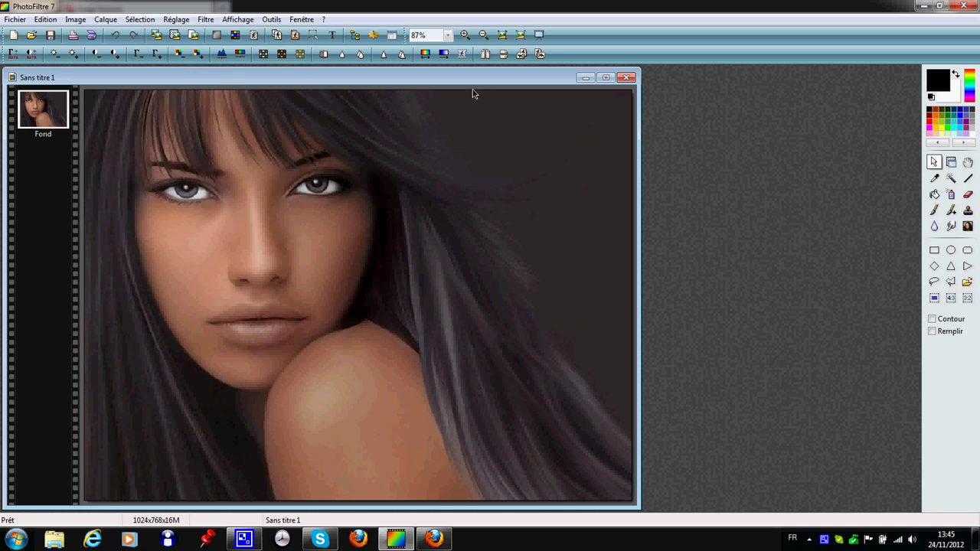
{"action": "left_click", "coordinate": [952, 283]}
{"action": "scroll", "coordinate": [392, 219], "scroll_direction": "up", "scroll_amount": 4}
{"action": "scroll", "coordinate": [389, 219], "scroll_direction": "up", "scroll_amount": 2}
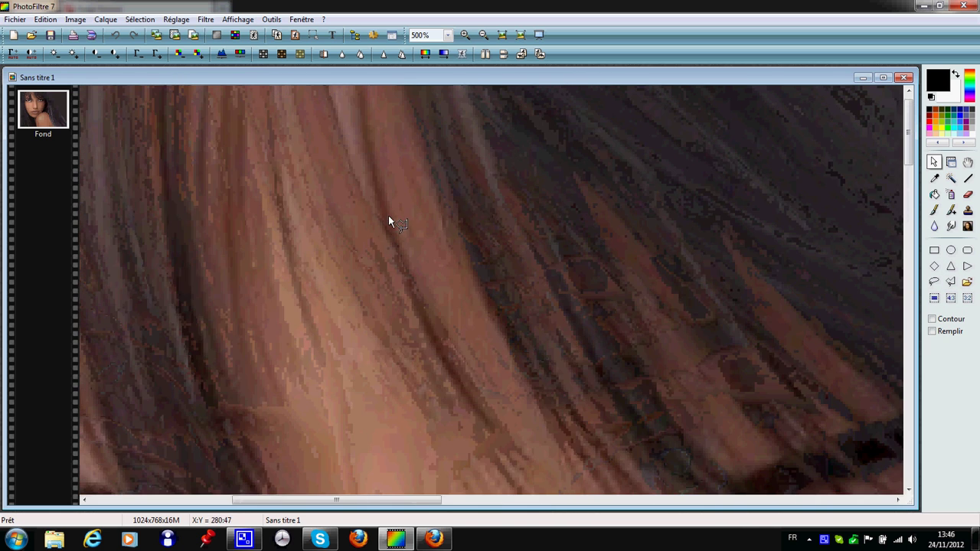
{"action": "left_click_drag", "start_coordinate": [909, 177], "coordinate": [909, 205]}
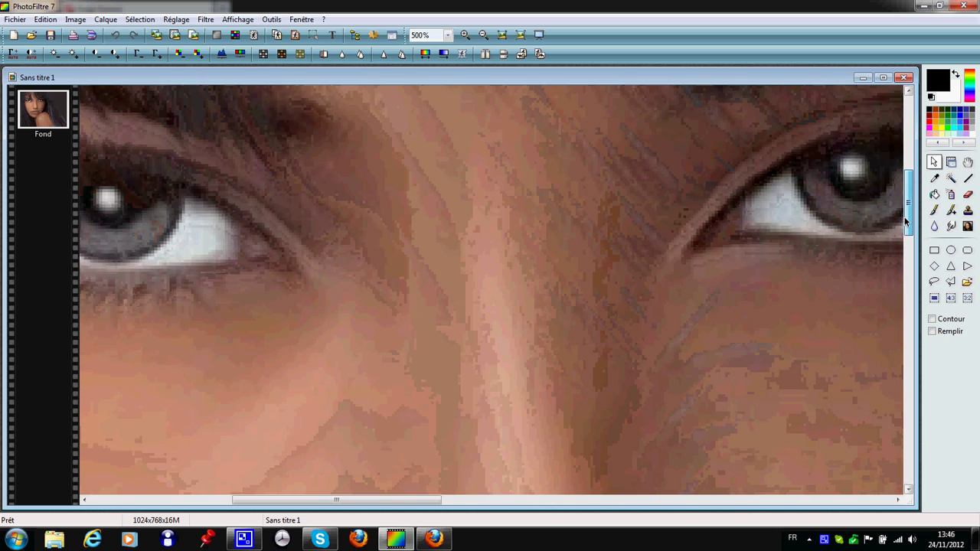
{"action": "left_click_drag", "start_coordinate": [274, 501], "coordinate": [384, 501]}
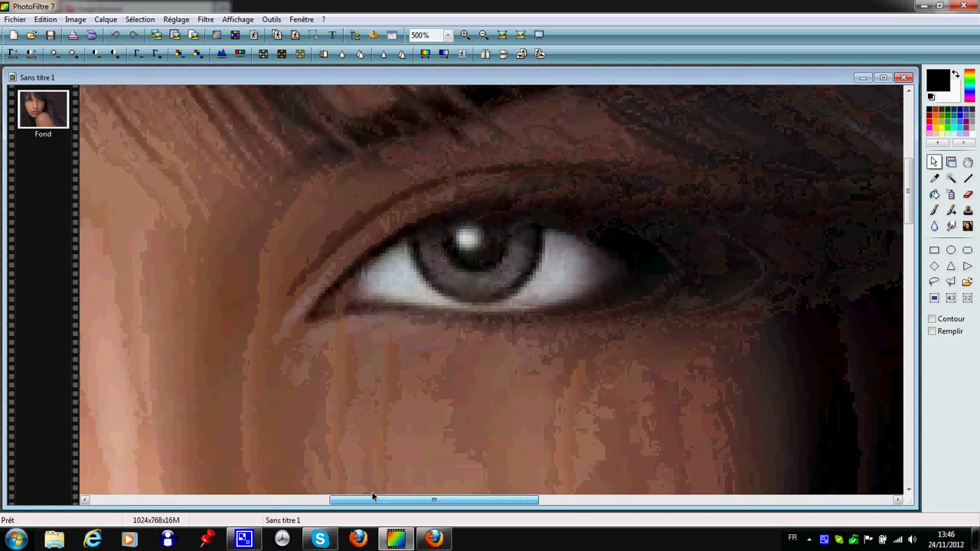
- Outline the right-hand eye's iris with a polygon lasso selection
{"action": "mouse_move", "coordinate": [360, 229]}
{"action": "left_mouse_down"}
{"action": "mouse_move", "coordinate": [405, 305]}
{"action": "mouse_move", "coordinate": [463, 296]}
{"action": "mouse_move", "coordinate": [490, 276]}
{"action": "mouse_move", "coordinate": [493, 258]}
{"action": "mouse_move", "coordinate": [464, 224]}
{"action": "left_mouse_up"}
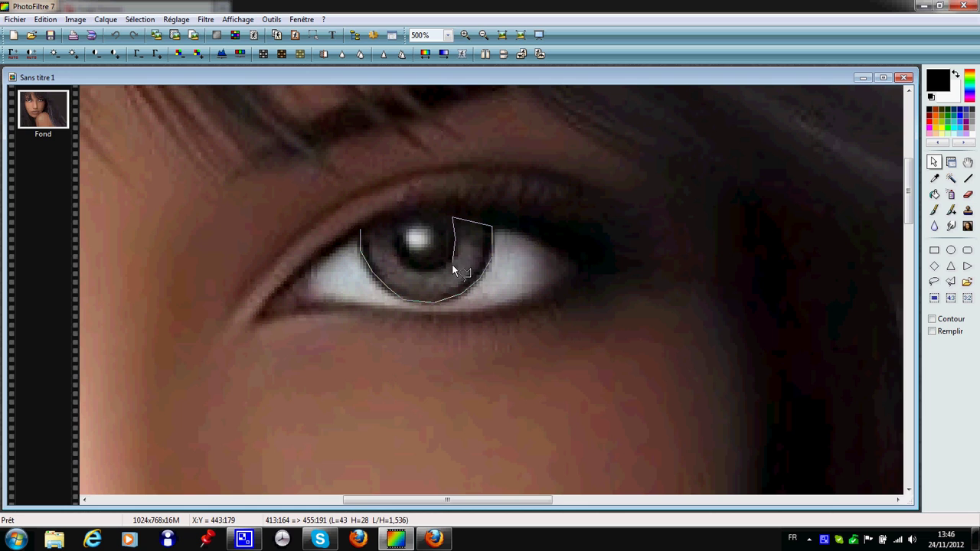
{"action": "mouse_move", "coordinate": [431, 270]}
{"action": "left_mouse_down"}
{"action": "mouse_move", "coordinate": [414, 270]}
{"action": "mouse_move", "coordinate": [387, 219]}
{"action": "mouse_move", "coordinate": [361, 230]}
{"action": "left_mouse_up"}
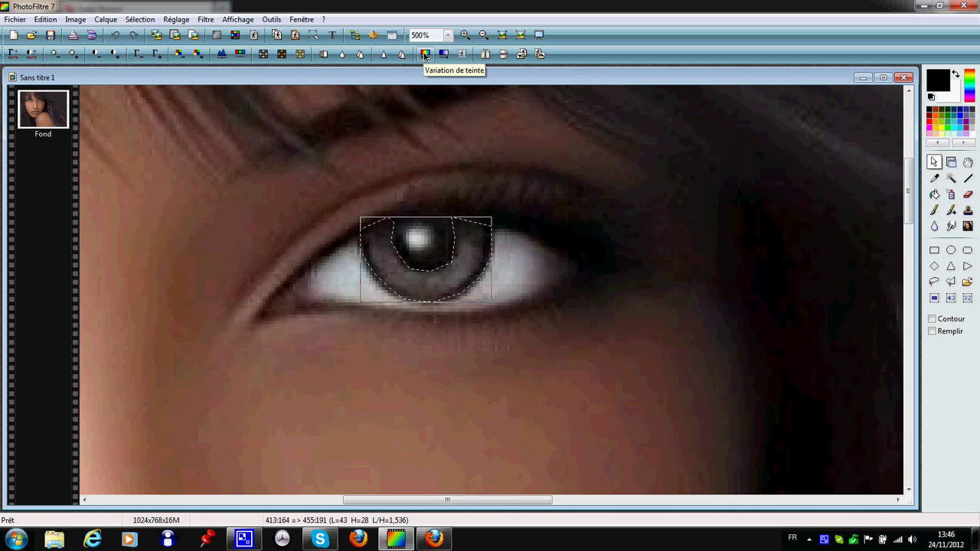
- Tint the selected iris green with Variation de teinte at about 122°
{"action": "left_click", "coordinate": [428, 56]}
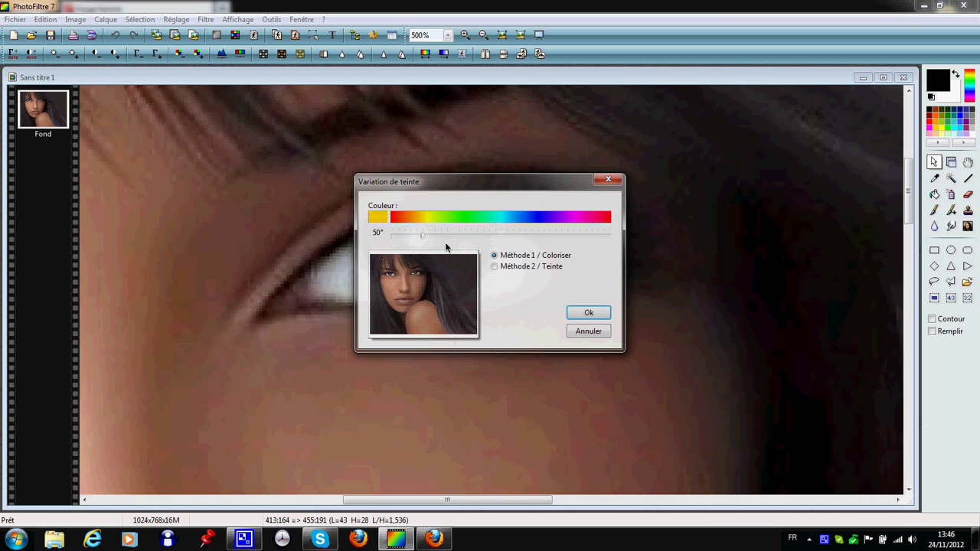
{"action": "left_click_drag", "start_coordinate": [421, 236], "coordinate": [467, 236]}
{"action": "left_click", "coordinate": [579, 313]}
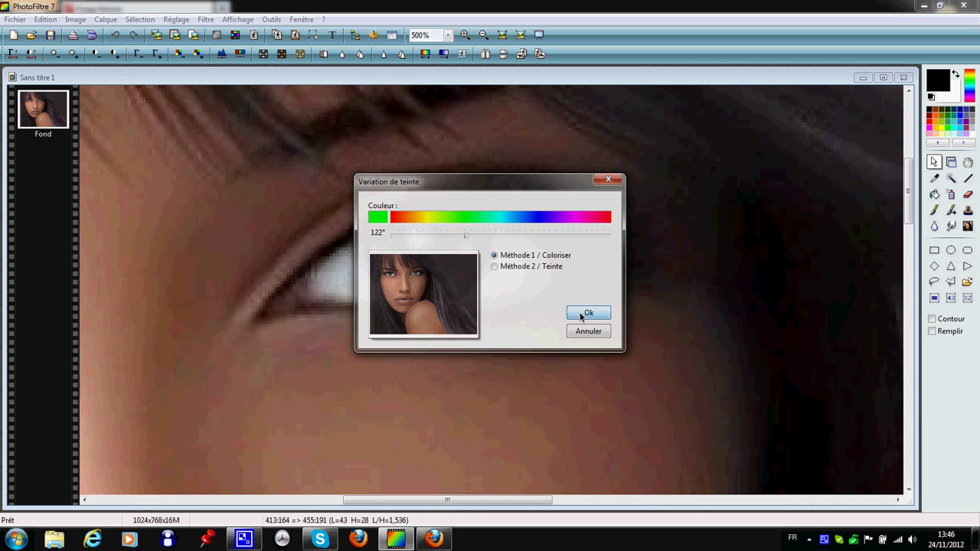
{"action": "scroll", "coordinate": [467, 270], "scroll_direction": "down", "scroll_amount": 3}
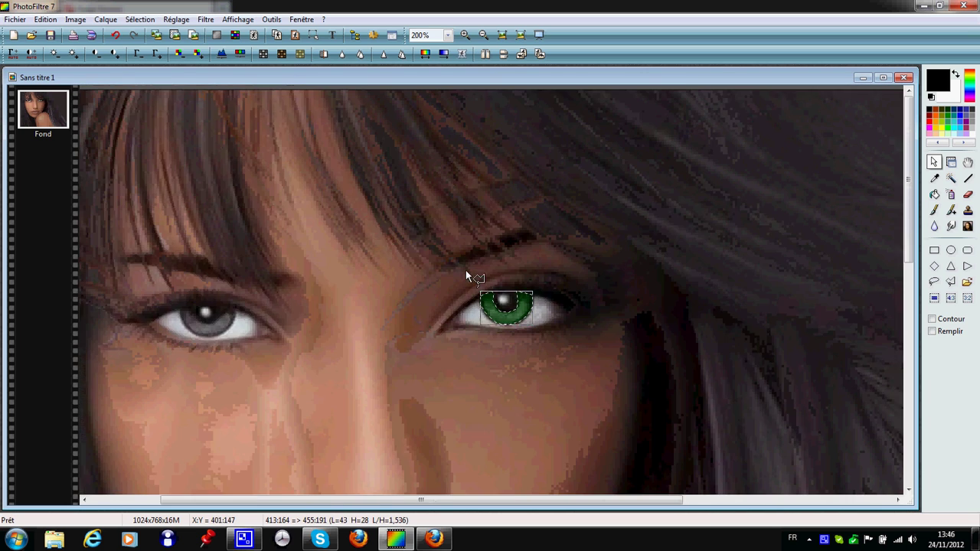
{"action": "scroll", "coordinate": [466, 277], "scroll_direction": "down", "scroll_amount": 2}
{"action": "scroll", "coordinate": [261, 163], "scroll_direction": "up", "scroll_amount": 8}
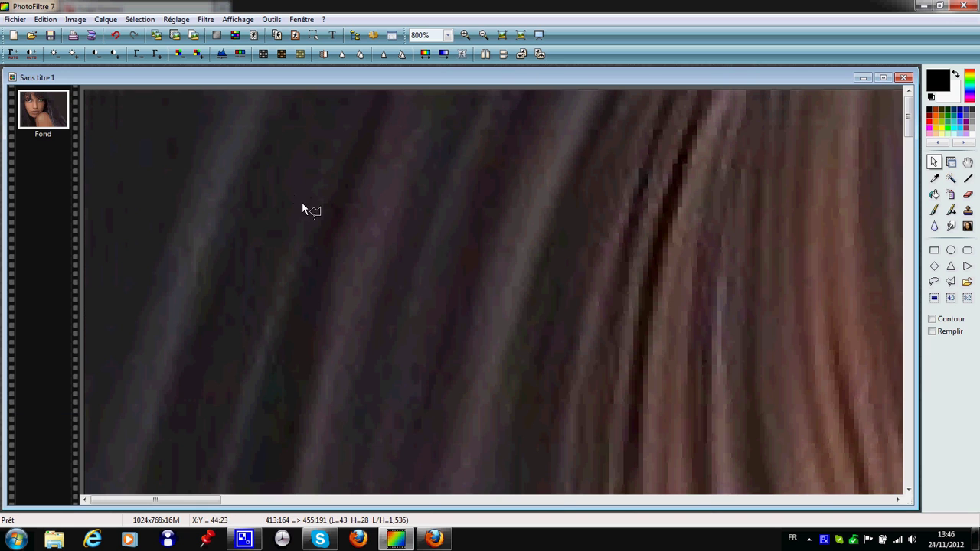
{"action": "left_click_drag", "start_coordinate": [202, 500], "coordinate": [326, 500]}
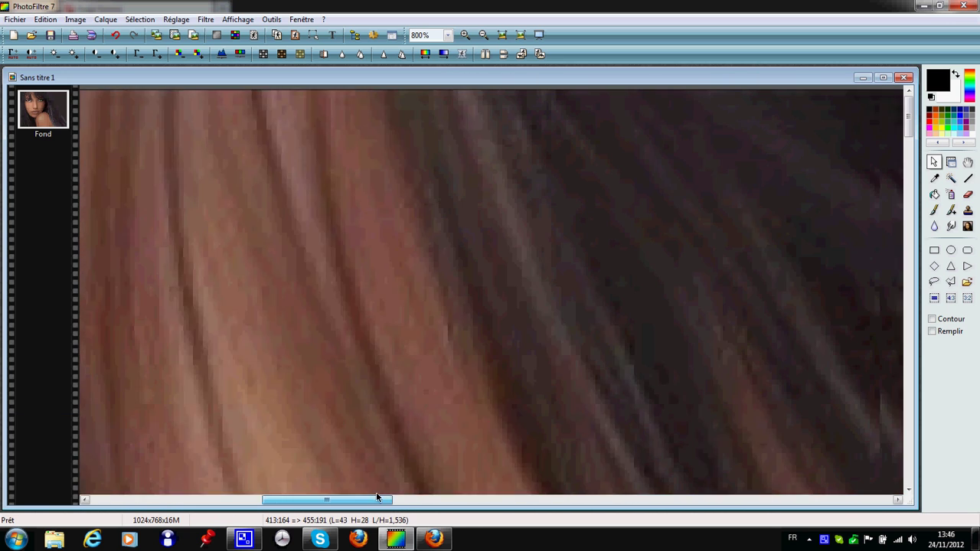
- Deselect the outline around the recoloured iris
{"action": "scroll", "coordinate": [579, 354], "scroll_direction": "down", "scroll_amount": 1}
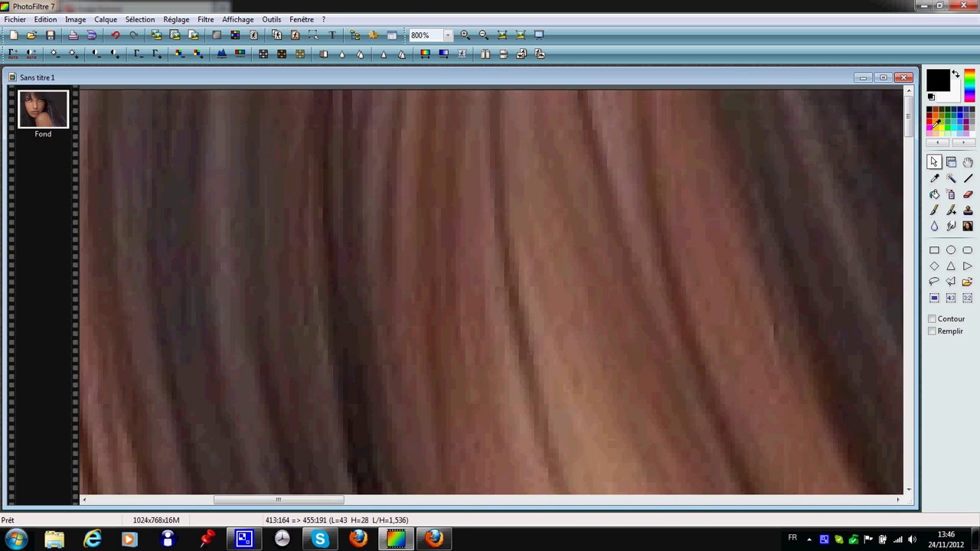
{"action": "scroll", "coordinate": [761, 170], "scroll_direction": "down", "scroll_amount": 2}
{"action": "scroll", "coordinate": [583, 240], "scroll_direction": "down", "scroll_amount": 2}
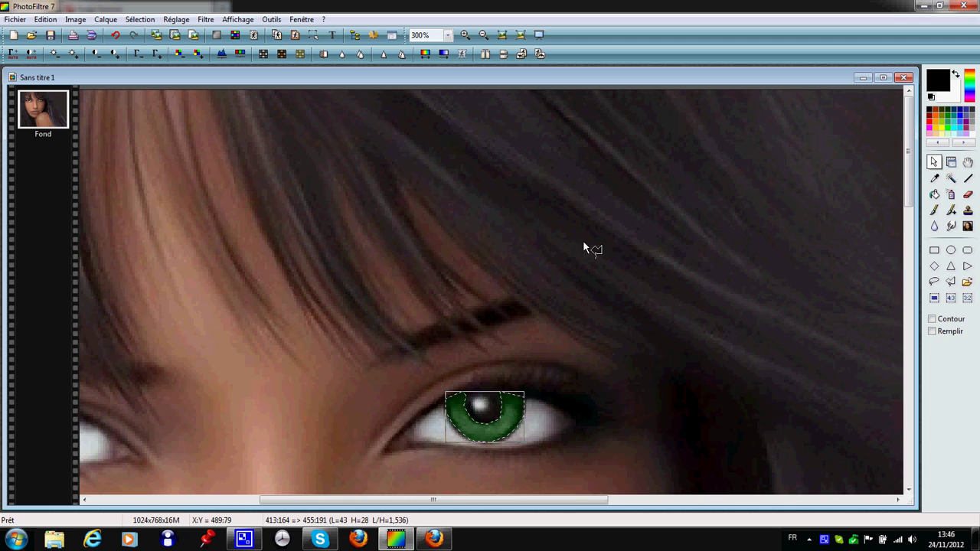
{"action": "right_click", "coordinate": [481, 426]}
{"action": "left_click", "coordinate": [521, 418]}
{"action": "scroll", "coordinate": [484, 341], "scroll_direction": "down", "scroll_amount": 4}
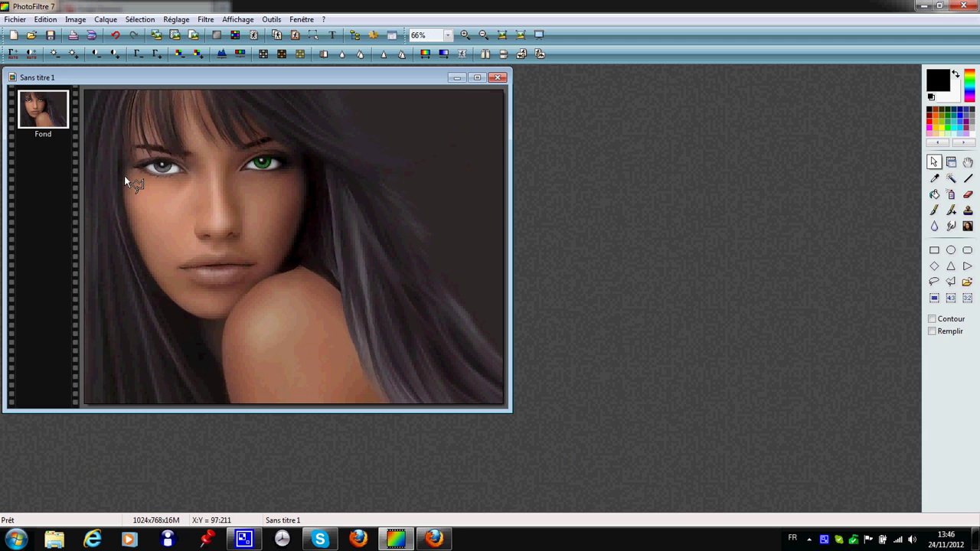
{"action": "scroll", "coordinate": [167, 205], "scroll_direction": "up", "scroll_amount": 3}
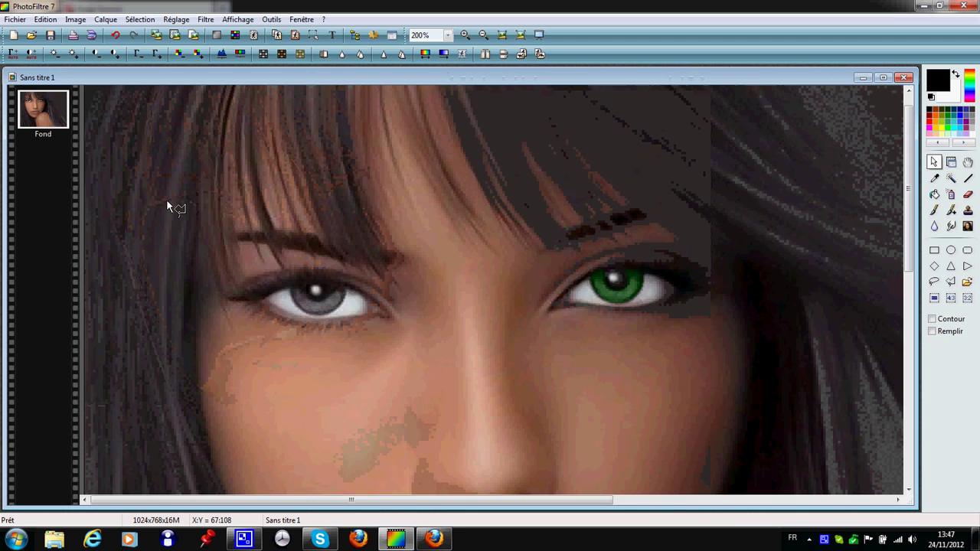
{"action": "scroll", "coordinate": [167, 205], "scroll_direction": "up", "scroll_amount": 1}
- Outline the left-hand iris and tint it green with Variation de teinte
{"action": "left_click_drag", "start_coordinate": [908, 175], "coordinate": [908, 237]}
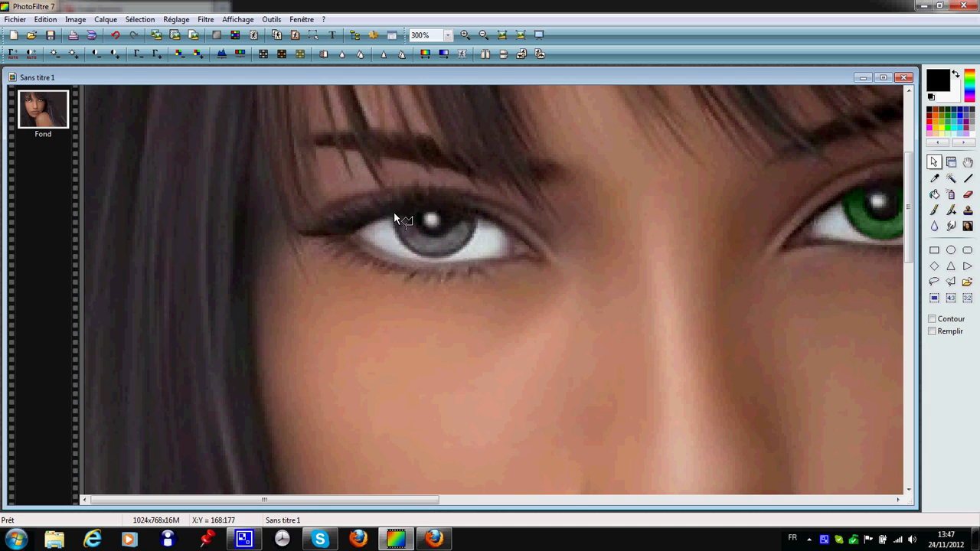
{"action": "mouse_move", "coordinate": [394, 216]}
{"action": "left_mouse_down"}
{"action": "mouse_move", "coordinate": [411, 253]}
{"action": "mouse_move", "coordinate": [434, 260]}
{"action": "mouse_move", "coordinate": [480, 239]}
{"action": "mouse_move", "coordinate": [476, 214]}
{"action": "mouse_move", "coordinate": [464, 215]}
{"action": "left_mouse_up"}
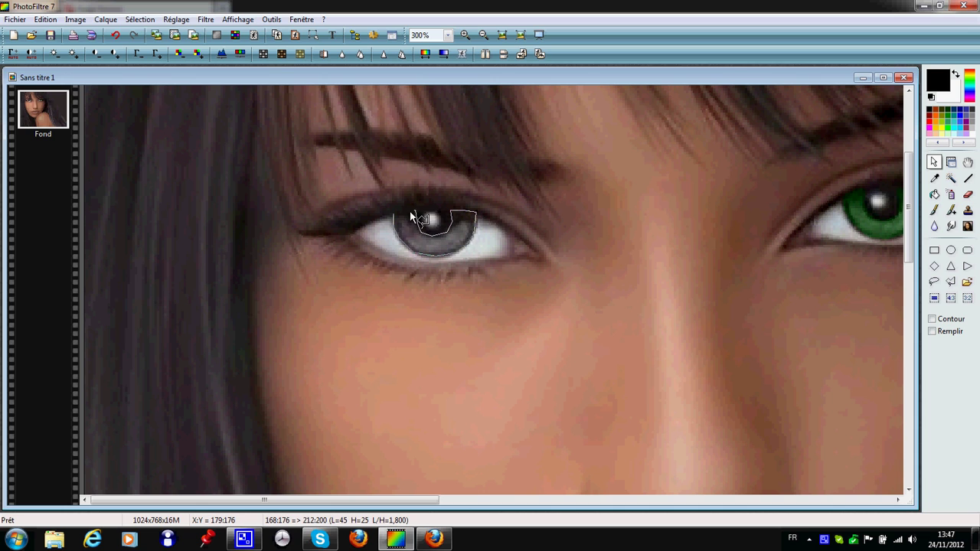
{"action": "left_click_drag", "start_coordinate": [416, 213], "coordinate": [394, 214]}
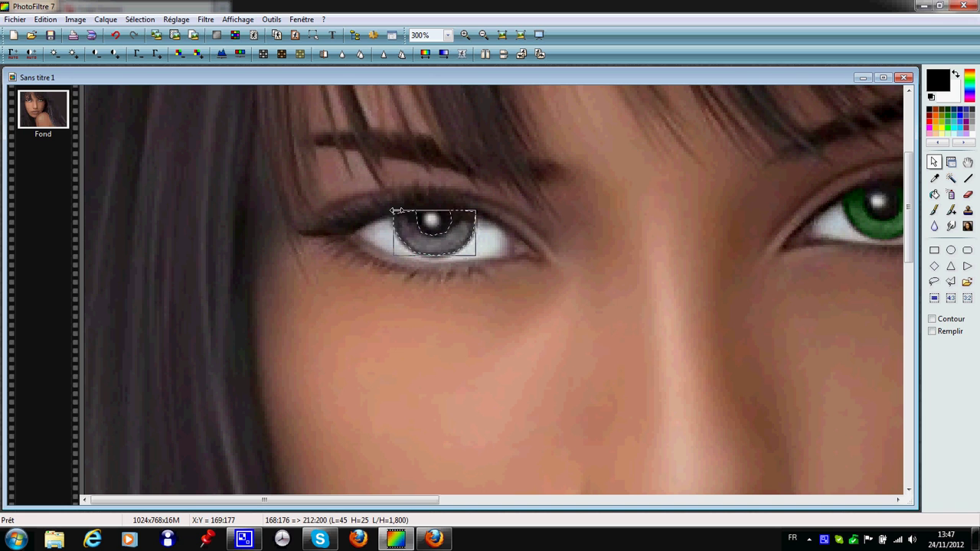
{"action": "left_click", "coordinate": [425, 54]}
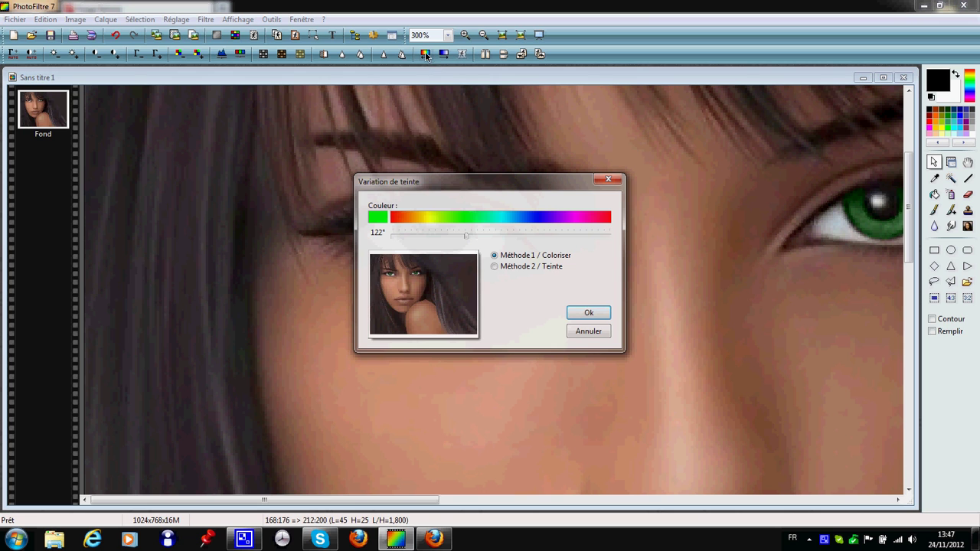
{"action": "left_click", "coordinate": [587, 312]}
- Hide the eye selection outline and zoom out to show the whole face
{"action": "right_click", "coordinate": [584, 308]}
{"action": "right_click", "coordinate": [421, 241]}
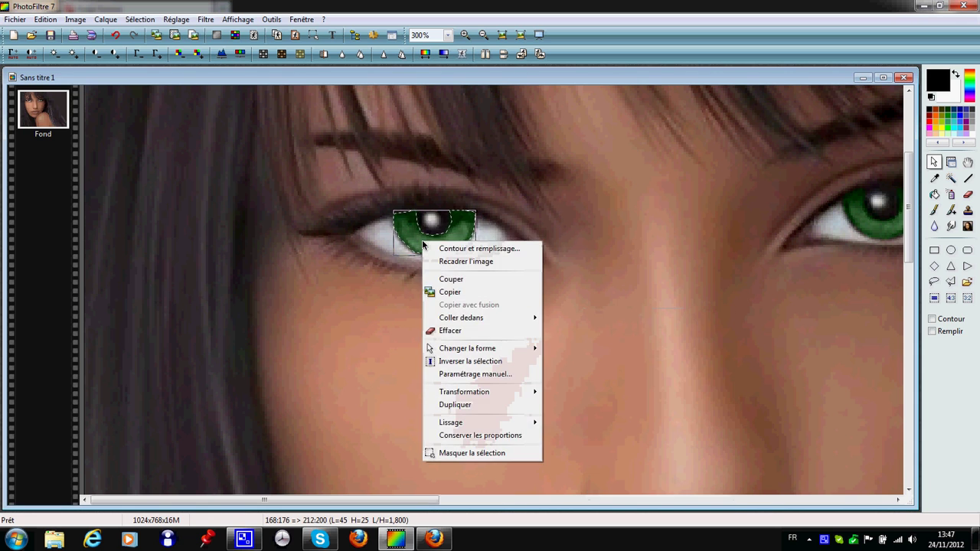
{"action": "left_click", "coordinate": [473, 453]}
{"action": "scroll", "coordinate": [482, 382], "scroll_direction": "down", "scroll_amount": 2}
{"action": "scroll", "coordinate": [479, 350], "scroll_direction": "down", "scroll_amount": 2}
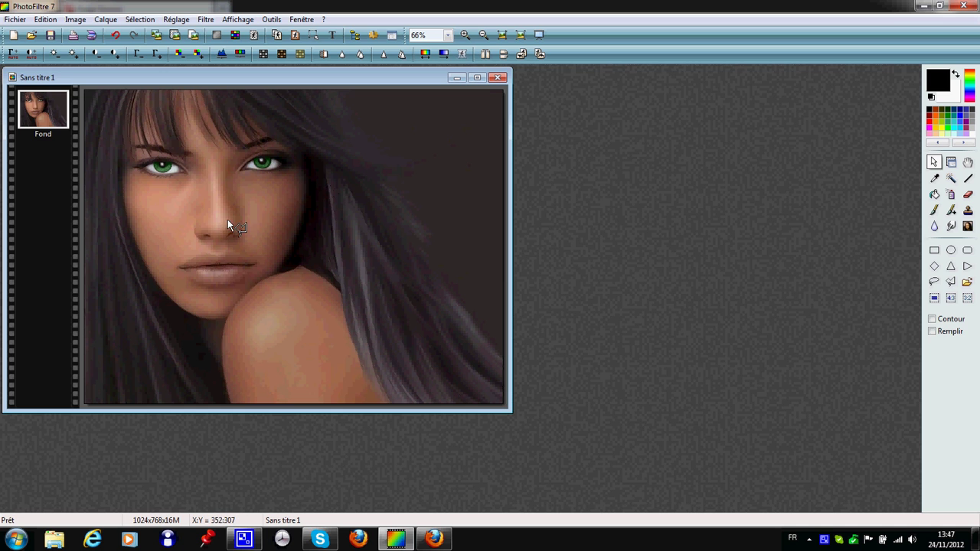
{"action": "scroll", "coordinate": [310, 206], "scroll_direction": "up", "scroll_amount": 1}
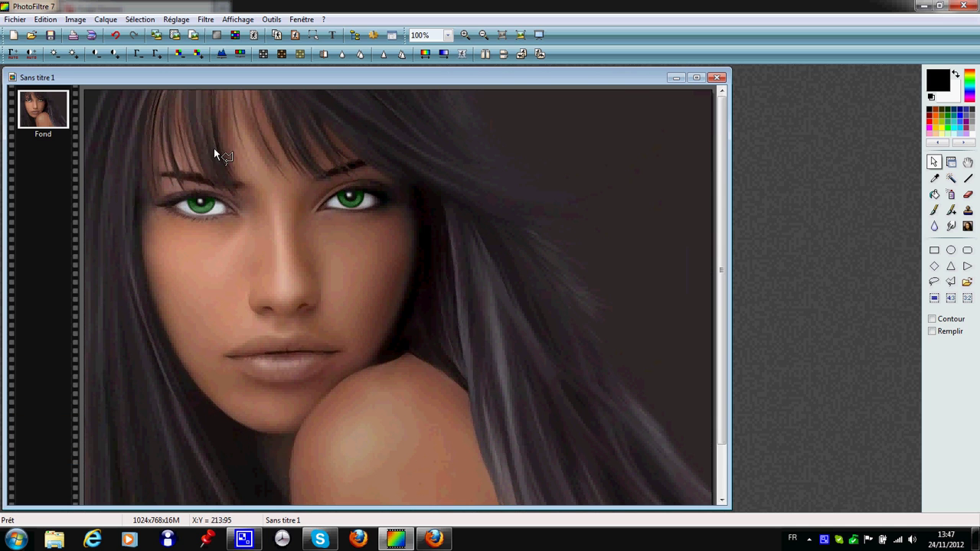
{"action": "scroll", "coordinate": [306, 332], "scroll_direction": "down", "scroll_amount": 1}
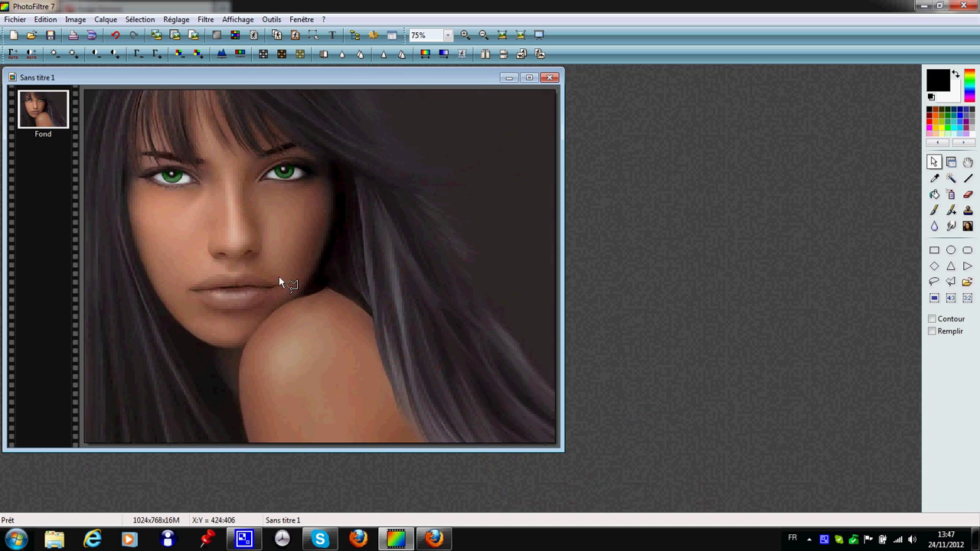
{"action": "scroll", "coordinate": [278, 280], "scroll_direction": "up", "scroll_amount": 1}
{"action": "scroll", "coordinate": [287, 274], "scroll_direction": "down", "scroll_amount": 1}
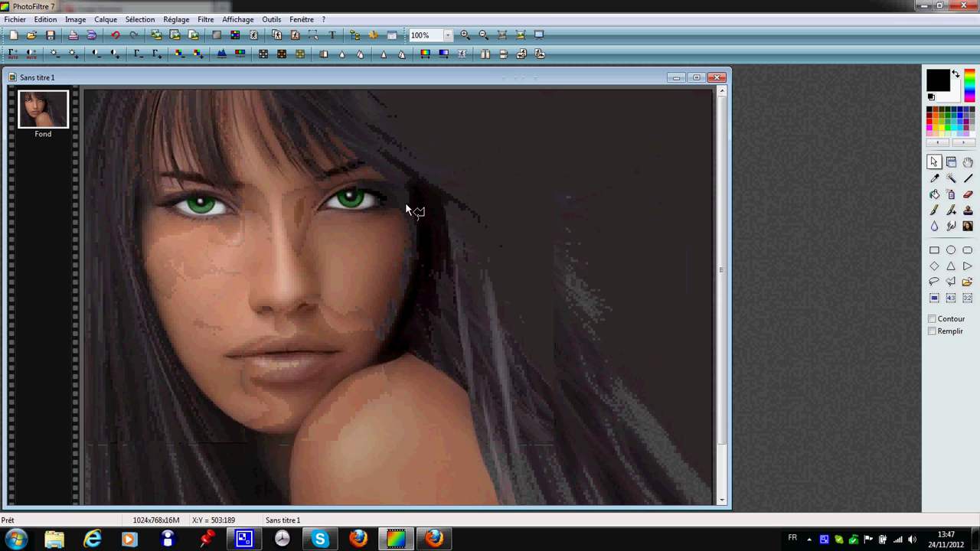
- Trace a closed lasso selection around the hair lock falling over the right shoulder
{"action": "mouse_move", "coordinate": [441, 195]}
{"action": "left_mouse_down"}
{"action": "mouse_move", "coordinate": [473, 437]}
{"action": "mouse_move", "coordinate": [493, 488]}
{"action": "mouse_move", "coordinate": [479, 453]}
{"action": "left_mouse_up"}
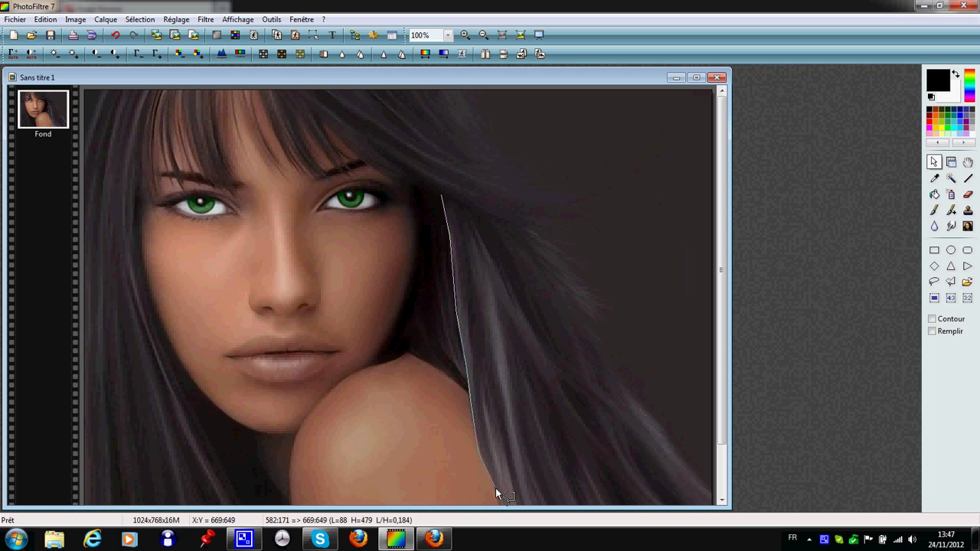
{"action": "mouse_move", "coordinate": [495, 488]}
{"action": "left_mouse_down"}
{"action": "mouse_move", "coordinate": [508, 507]}
{"action": "mouse_move", "coordinate": [594, 404]}
{"action": "mouse_move", "coordinate": [719, 195]}
{"action": "mouse_move", "coordinate": [719, 227]}
{"action": "mouse_move", "coordinate": [474, 459]}
{"action": "mouse_move", "coordinate": [504, 464]}
{"action": "mouse_move", "coordinate": [508, 453]}
{"action": "mouse_move", "coordinate": [521, 480]}
{"action": "left_mouse_up"}
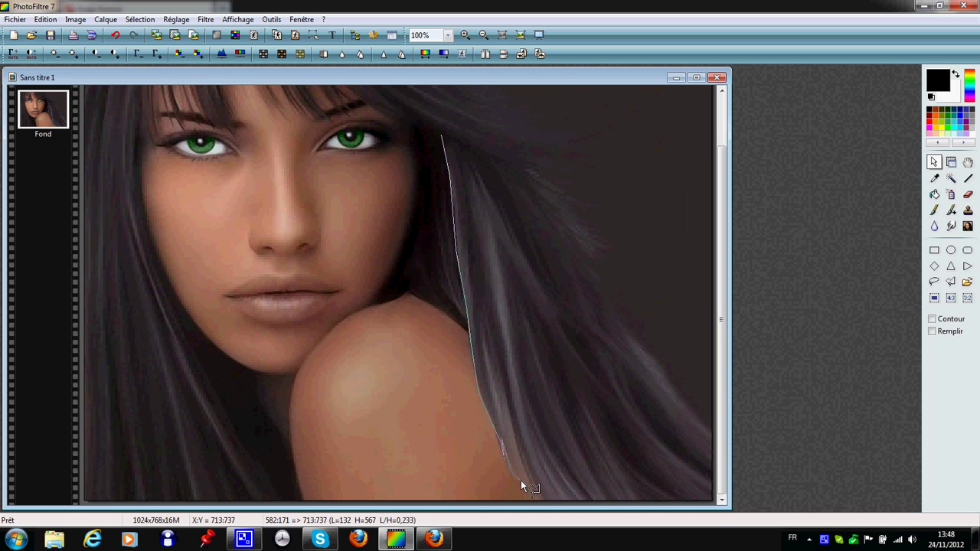
{"action": "mouse_move", "coordinate": [507, 448]}
{"action": "left_mouse_down"}
{"action": "mouse_move", "coordinate": [531, 501]}
{"action": "mouse_move", "coordinate": [602, 513]}
{"action": "mouse_move", "coordinate": [547, 452]}
{"action": "mouse_move", "coordinate": [529, 413]}
{"action": "left_mouse_up"}
{"action": "left_click_drag", "start_coordinate": [495, 312], "coordinate": [464, 144]}
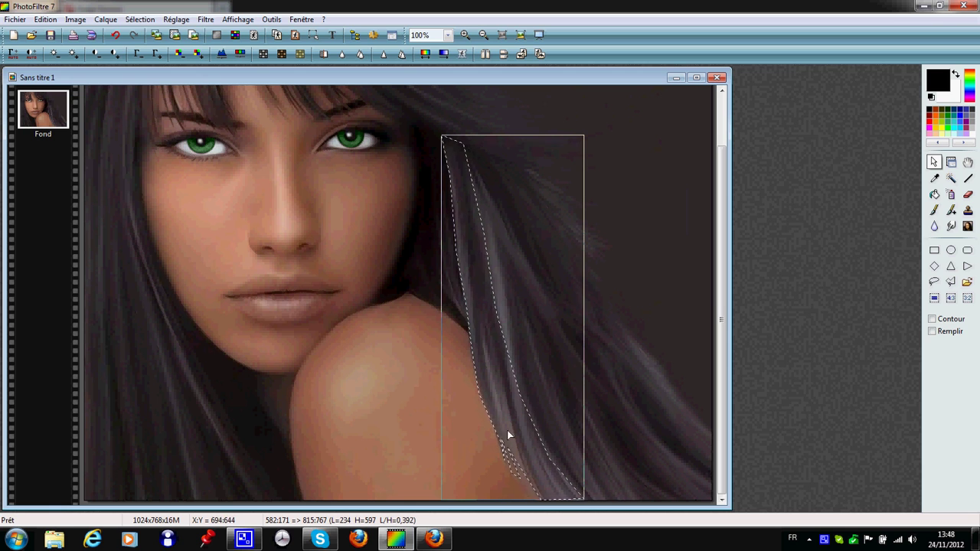
- Tint the selected hair strand red with Variation de teinte
{"action": "left_click", "coordinate": [425, 54]}
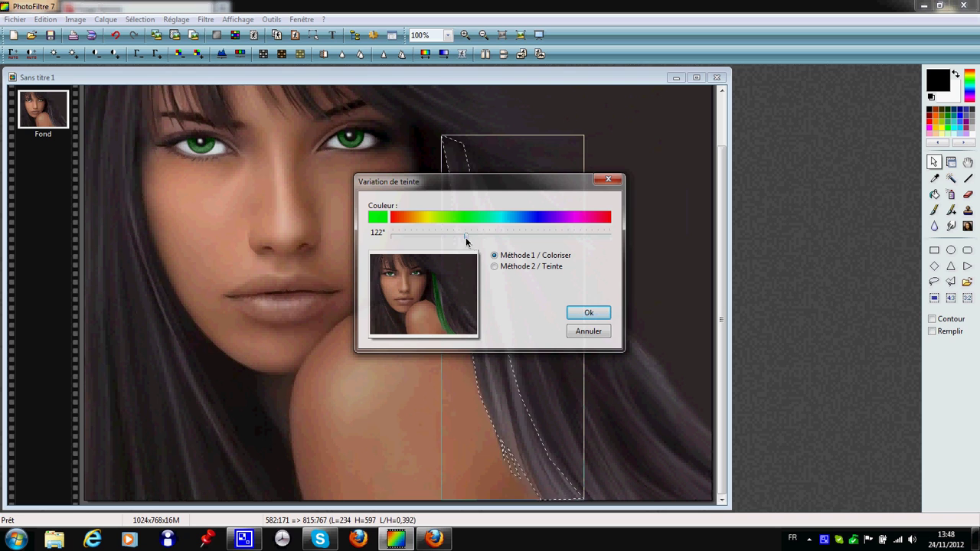
{"action": "mouse_move", "coordinate": [466, 238]}
{"action": "left_mouse_down"}
{"action": "mouse_move", "coordinate": [514, 239]}
{"action": "mouse_move", "coordinate": [502, 239]}
{"action": "left_mouse_up"}
{"action": "left_click_drag", "start_coordinate": [502, 236], "coordinate": [617, 246]}
{"action": "left_click", "coordinate": [589, 313]}
{"action": "scroll", "coordinate": [500, 274], "scroll_direction": "down", "scroll_amount": 1}
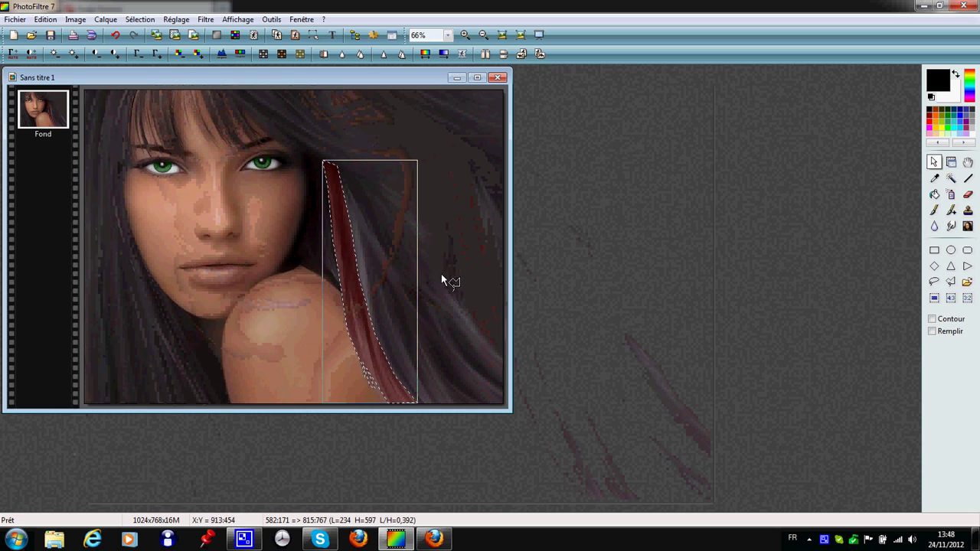
- Hide the strand's selection outline and zoom back in toward the lips
{"action": "right_click", "coordinate": [349, 291]}
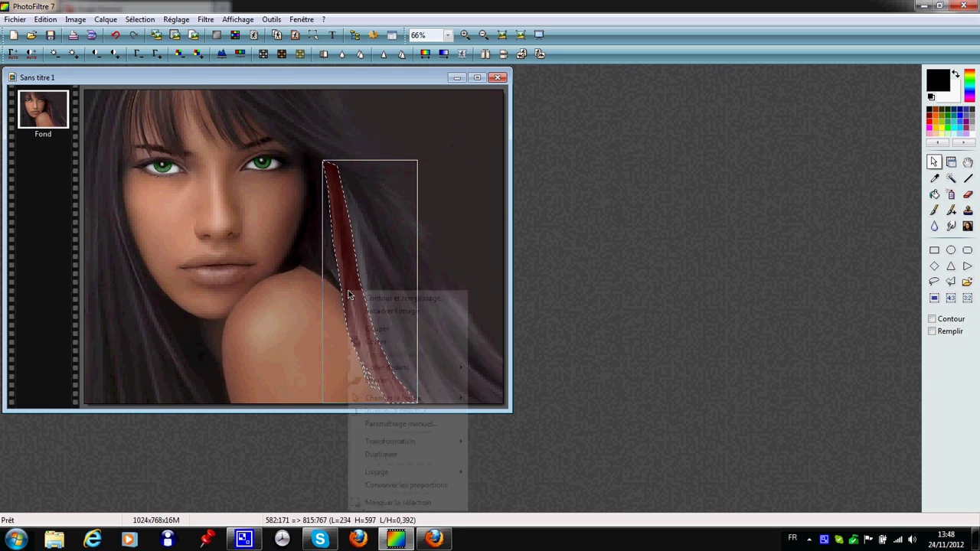
{"action": "left_click", "coordinate": [397, 502]}
{"action": "scroll", "coordinate": [401, 217], "scroll_direction": "down", "scroll_amount": 1}
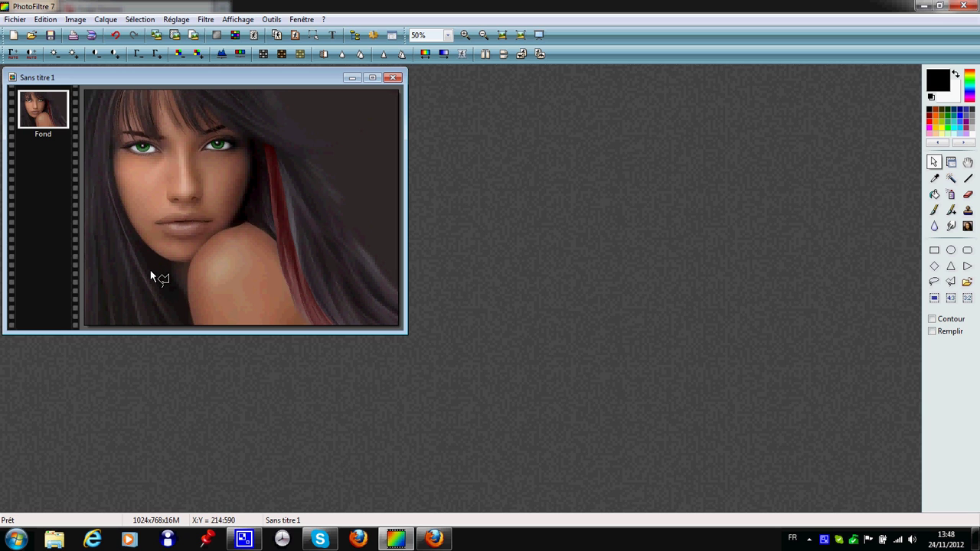
{"action": "scroll", "coordinate": [151, 274], "scroll_direction": "up", "scroll_amount": 1}
{"action": "scroll", "coordinate": [151, 273], "scroll_direction": "up", "scroll_amount": 1}
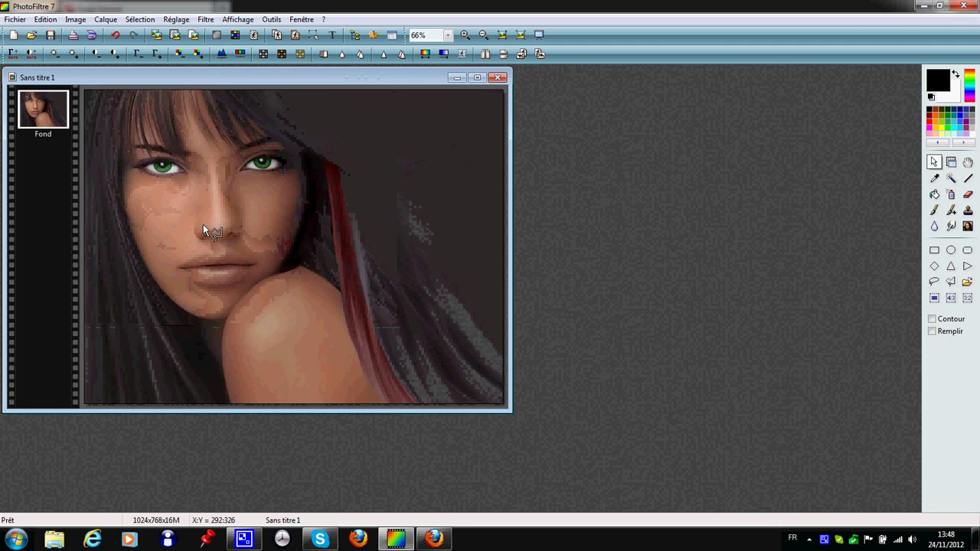
{"action": "scroll", "coordinate": [240, 280], "scroll_direction": "up", "scroll_amount": 2}
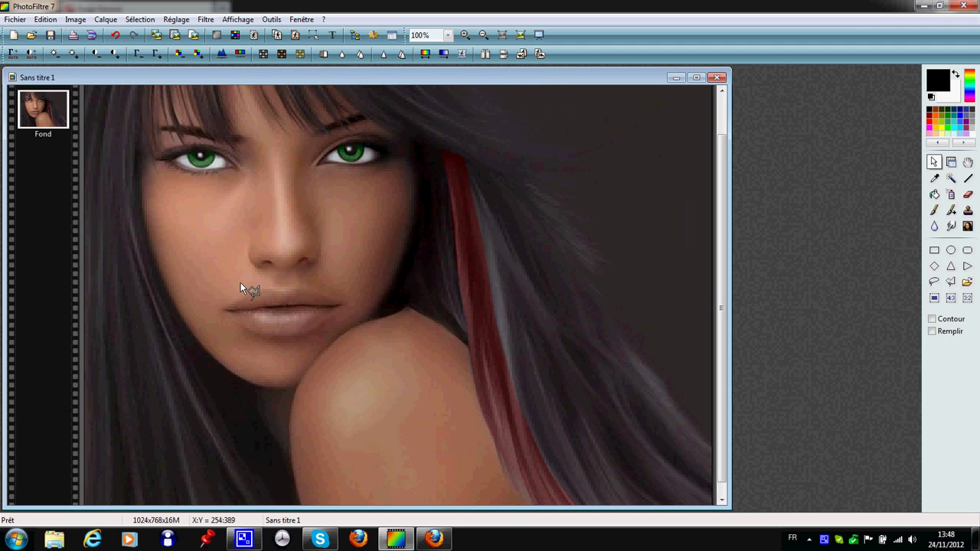
{"action": "scroll", "coordinate": [240, 283], "scroll_direction": "up", "scroll_amount": 2}
- Trace a closed lasso selection around the upper and lower lips
{"action": "left_click_drag", "start_coordinate": [483, 307], "coordinate": [518, 297]}
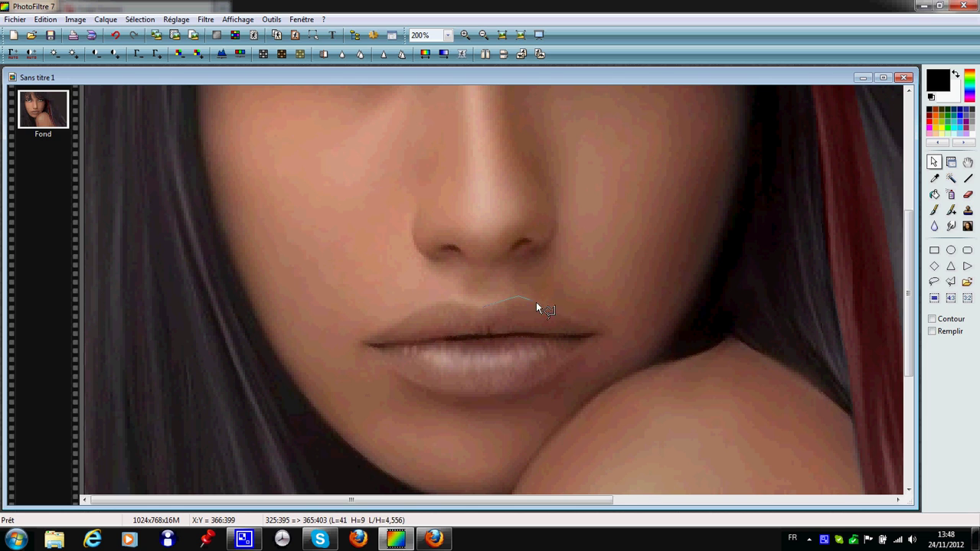
{"action": "left_click_drag", "start_coordinate": [555, 313], "coordinate": [572, 319]}
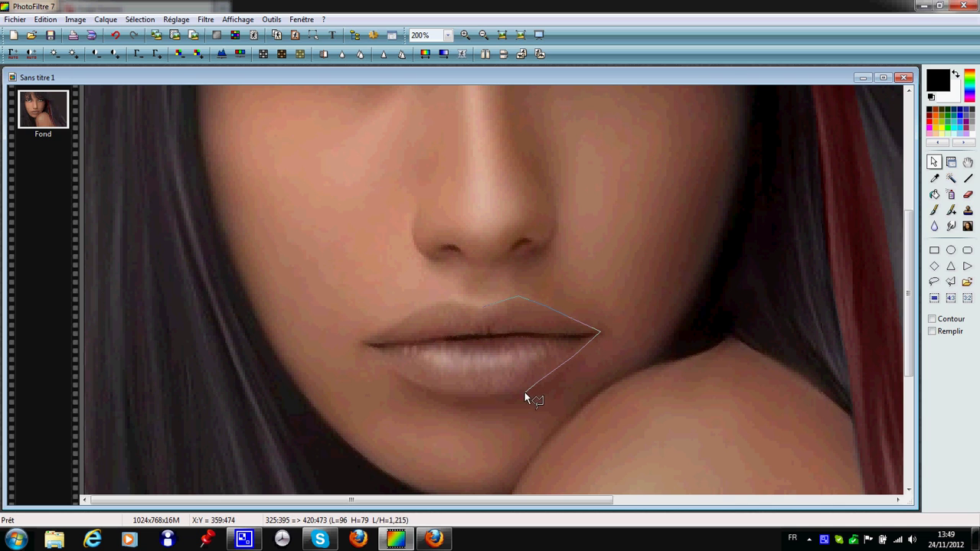
{"action": "mouse_move", "coordinate": [501, 396]}
{"action": "left_mouse_down"}
{"action": "mouse_move", "coordinate": [460, 400]}
{"action": "mouse_move", "coordinate": [415, 384]}
{"action": "mouse_move", "coordinate": [374, 343]}
{"action": "left_mouse_up"}
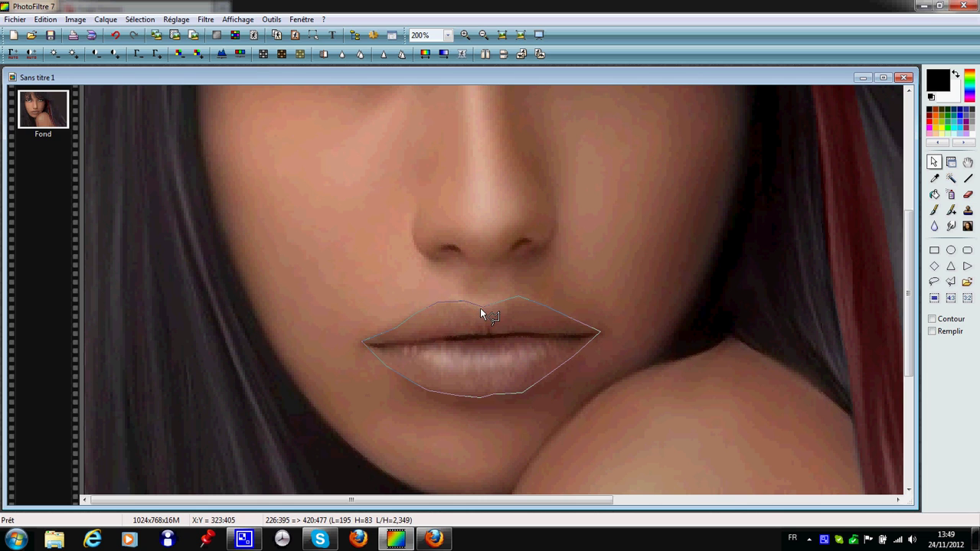
{"action": "left_click_drag", "start_coordinate": [468, 306], "coordinate": [480, 307]}
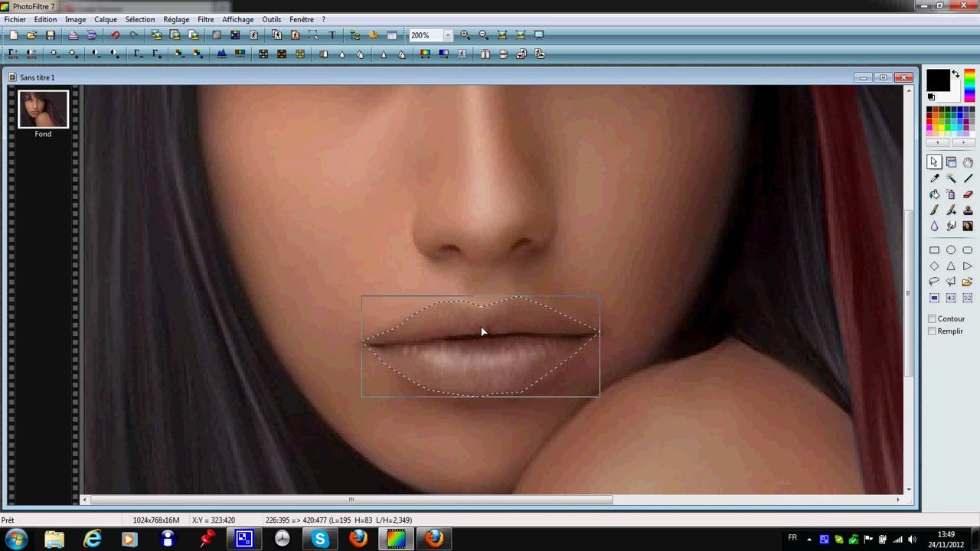
- Tint the lips green with Variation de teinte at hue 120°
{"action": "left_click", "coordinate": [424, 53]}
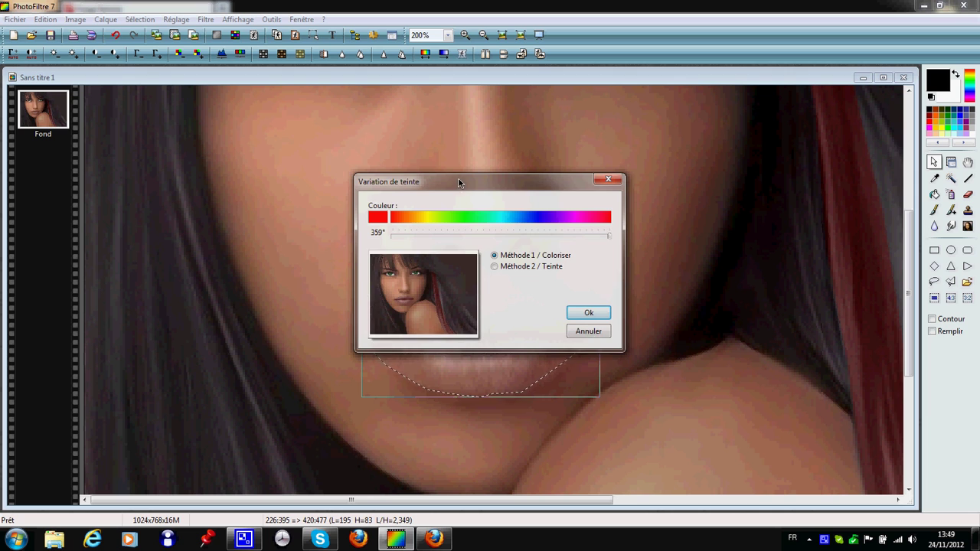
{"action": "left_click_drag", "start_coordinate": [458, 177], "coordinate": [412, 125]}
{"action": "left_click", "coordinate": [418, 162]}
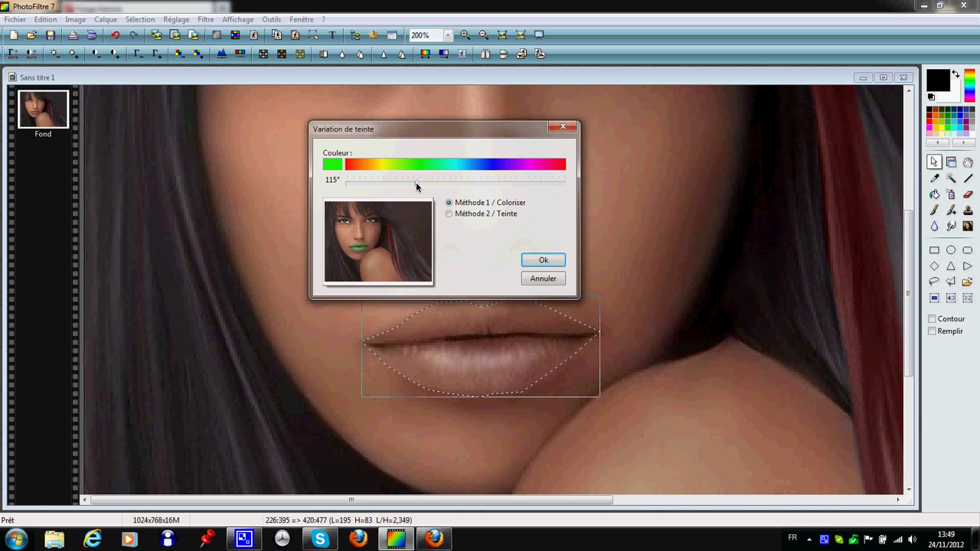
{"action": "left_click", "coordinate": [415, 182]}
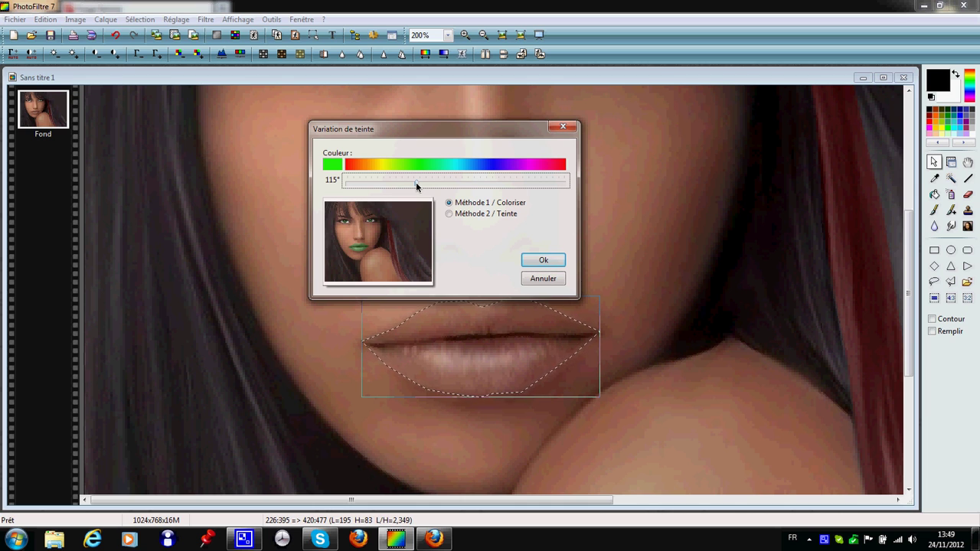
{"action": "key", "text": "Right"}
{"action": "key", "text": "Right"}
{"action": "key", "text": "Right"}
{"action": "left_click", "coordinate": [544, 260]}
- Hide the lips' selection, zoom out to 66%, and reposition the image window
{"action": "right_click", "coordinate": [473, 329]}
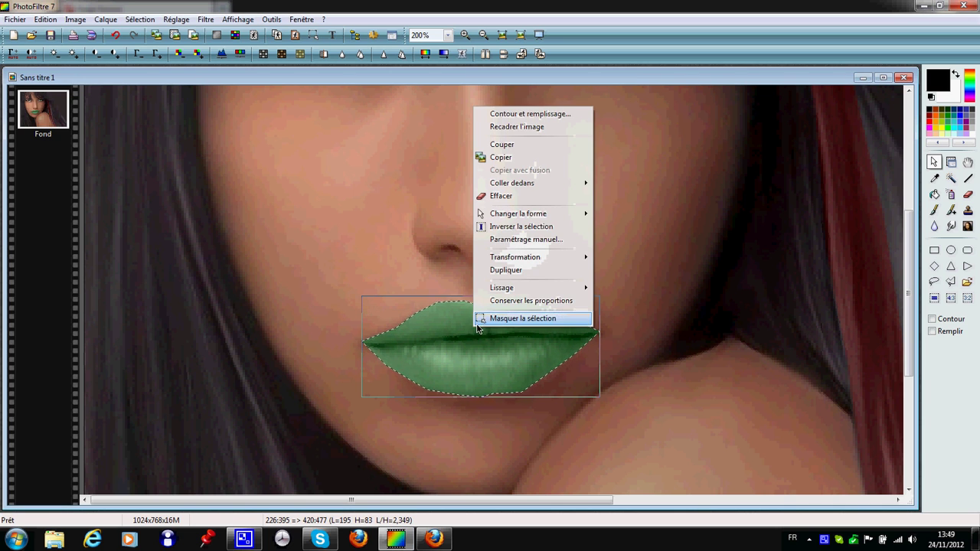
{"action": "left_click", "coordinate": [482, 319]}
{"action": "key", "text": "ctrl+b"}
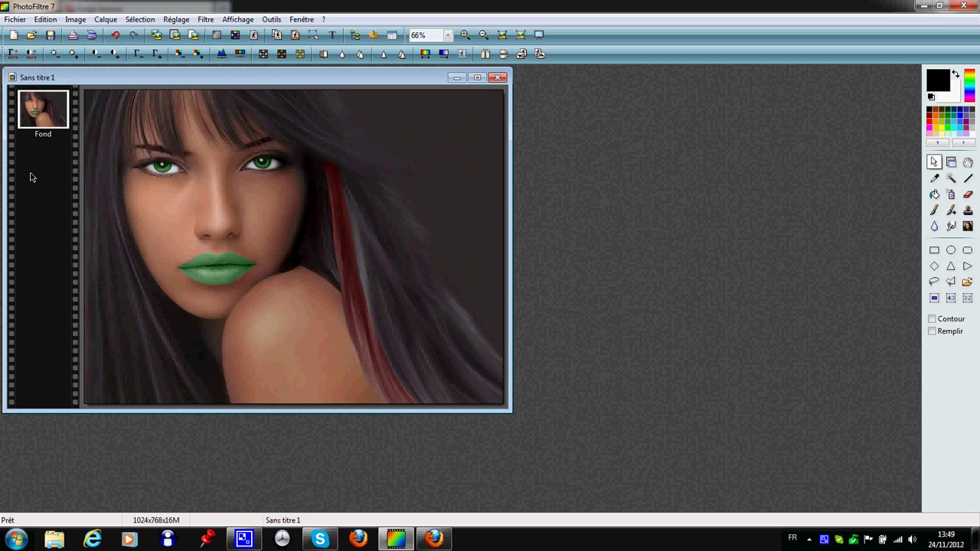
{"action": "left_click_drag", "start_coordinate": [189, 78], "coordinate": [396, 115]}
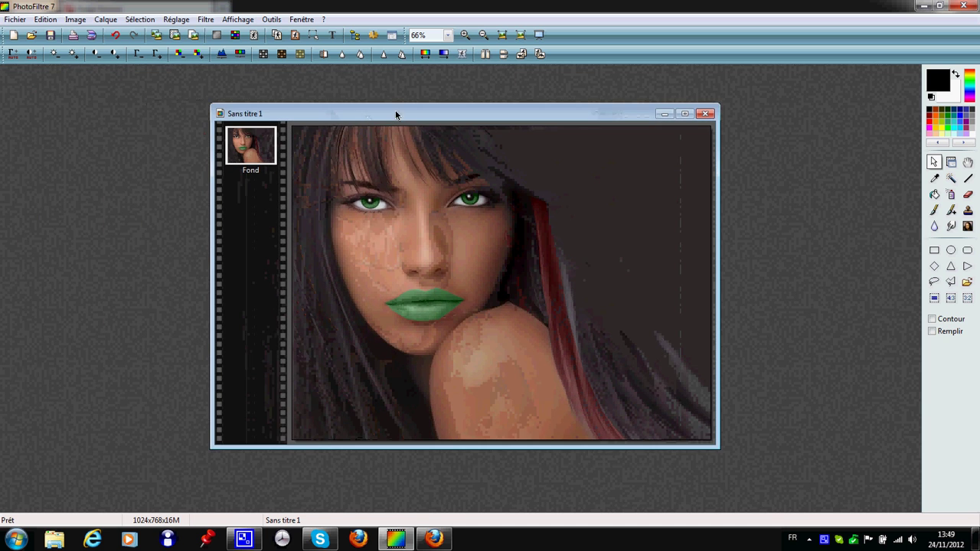
- Search Google Images for "visage d'homme", then bring the green-lipped portrait back in PhotoFiltre
{"action": "left_click", "coordinate": [434, 539]}
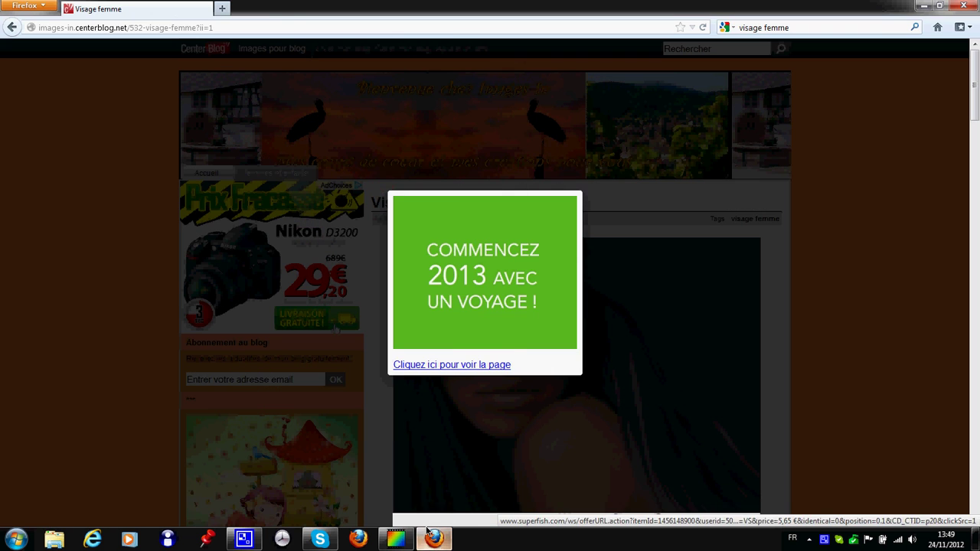
{"action": "left_click", "coordinate": [12, 28]}
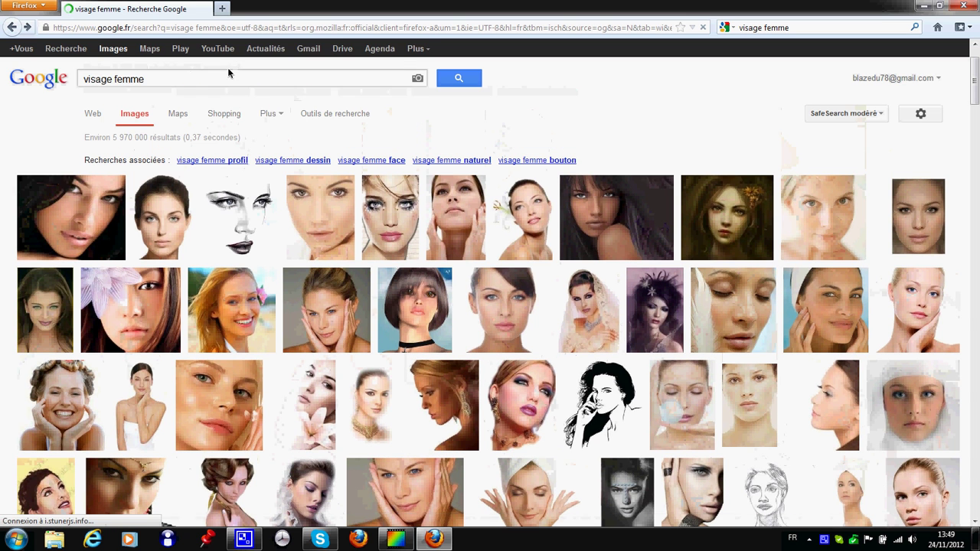
{"action": "left_click_drag", "start_coordinate": [227, 73], "coordinate": [2, 79]}
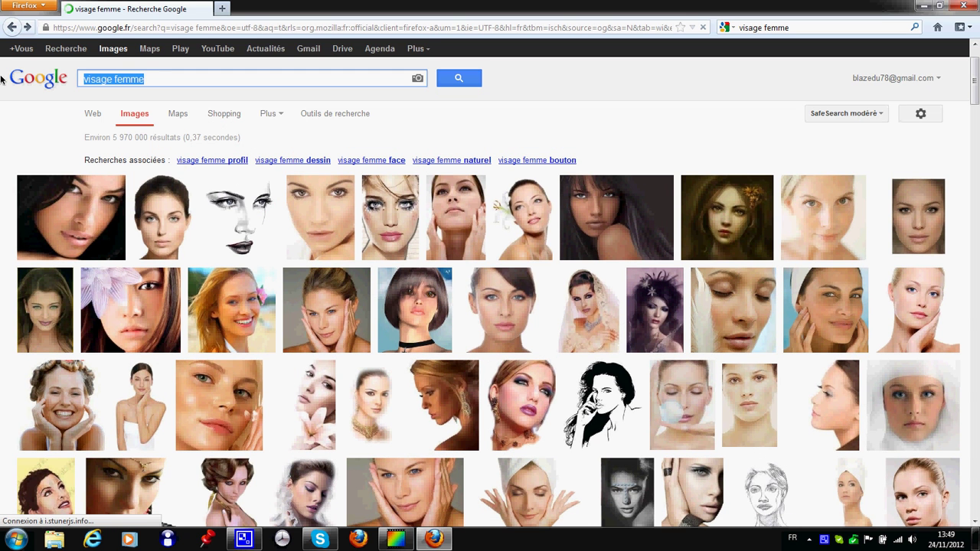
{"action": "key", "text": "BackSpace"}
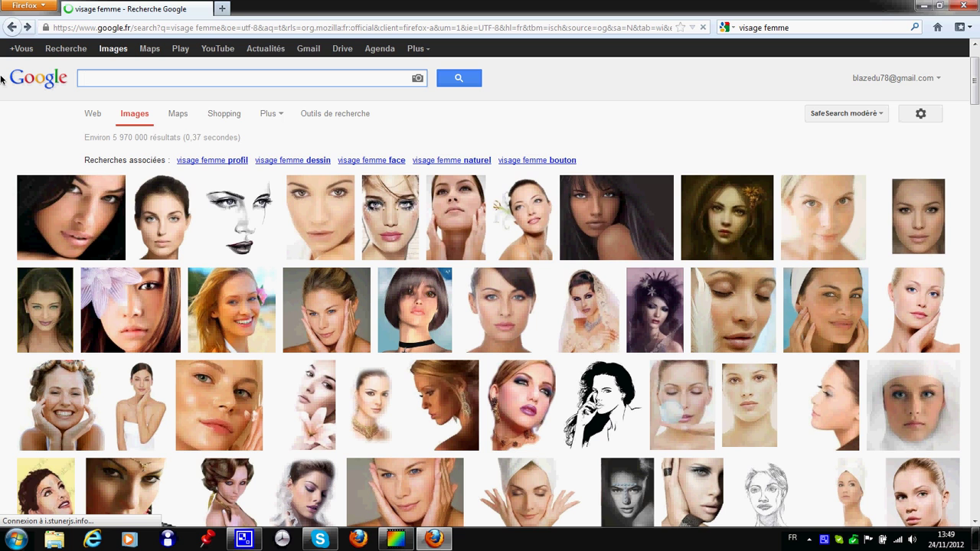
{"action": "type", "text": "visage d"}
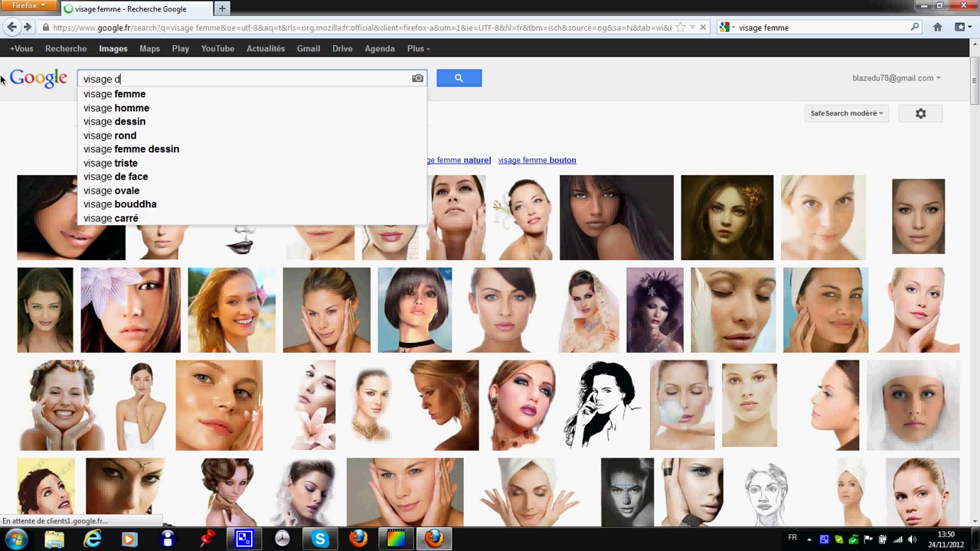
{"action": "type", "text": "'homme"}
{"action": "key", "text": "Return"}
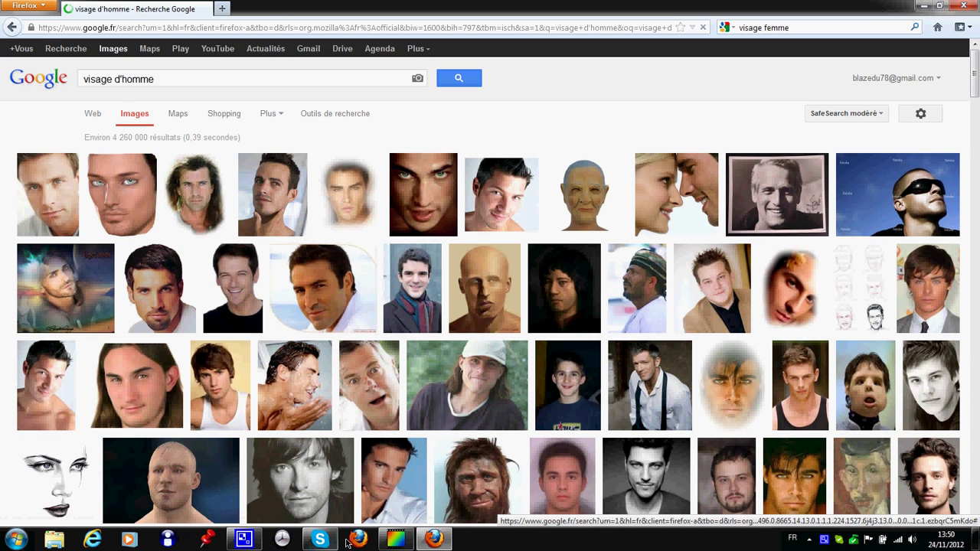
{"action": "left_click", "coordinate": [395, 539]}
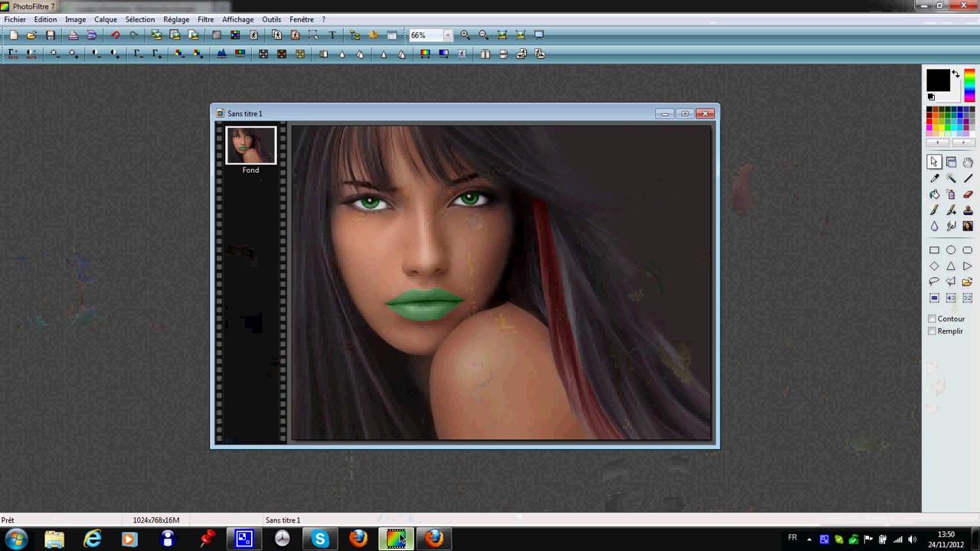
{"action": "left_click_drag", "start_coordinate": [301, 115], "coordinate": [287, 102]}
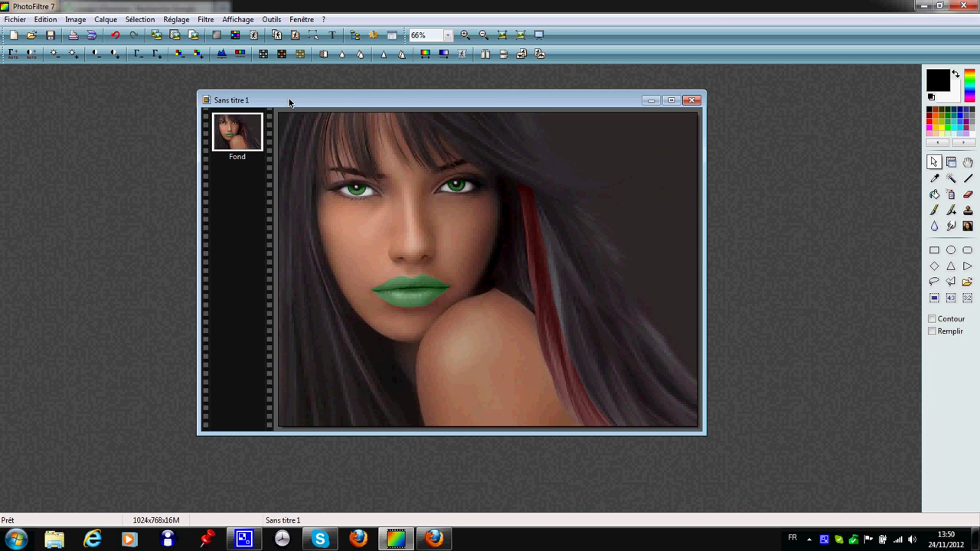